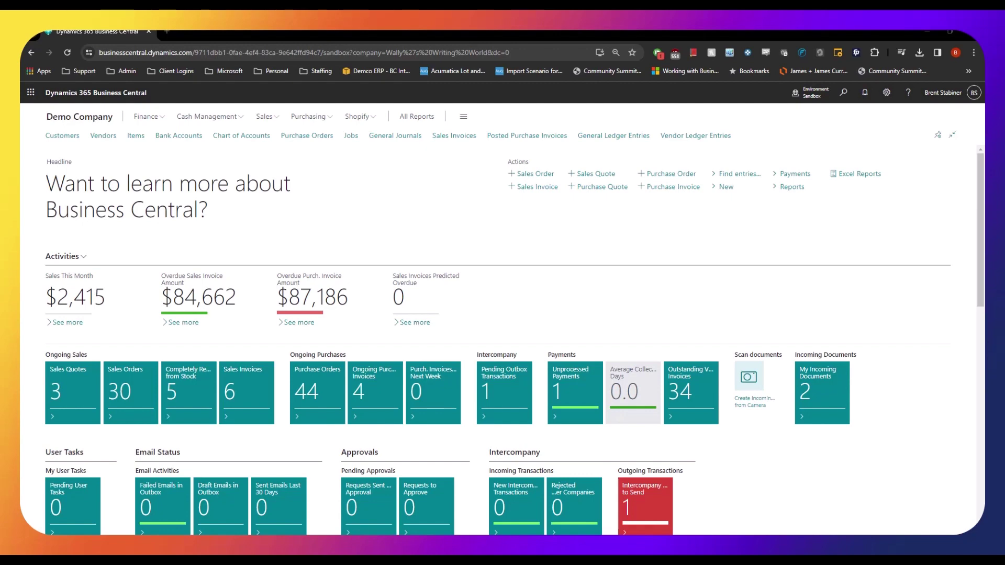
# Step: Create a new sales quote for the customer Adatum Corporation-test123
pyautogui.click(264, 117)
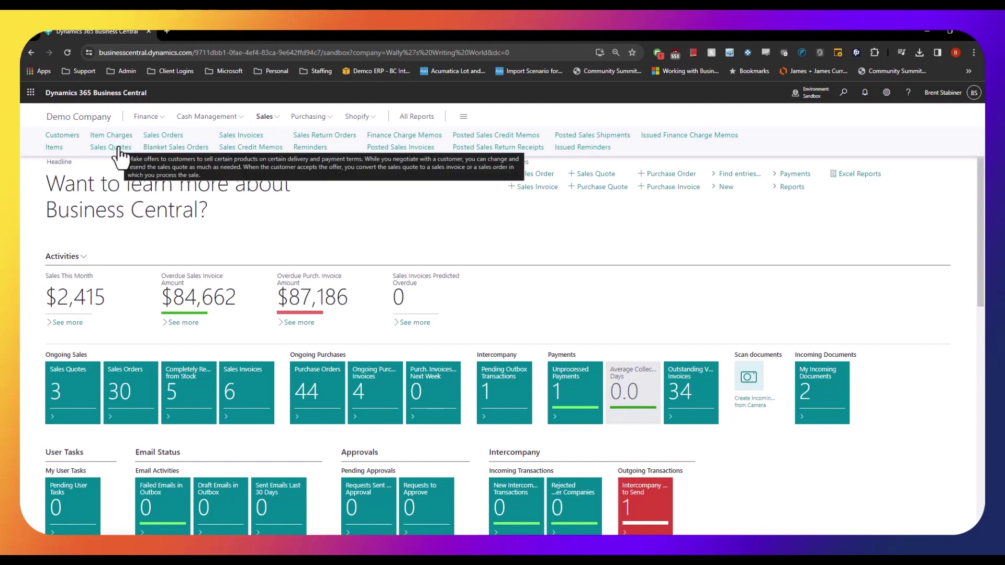
pyautogui.click(118, 148)
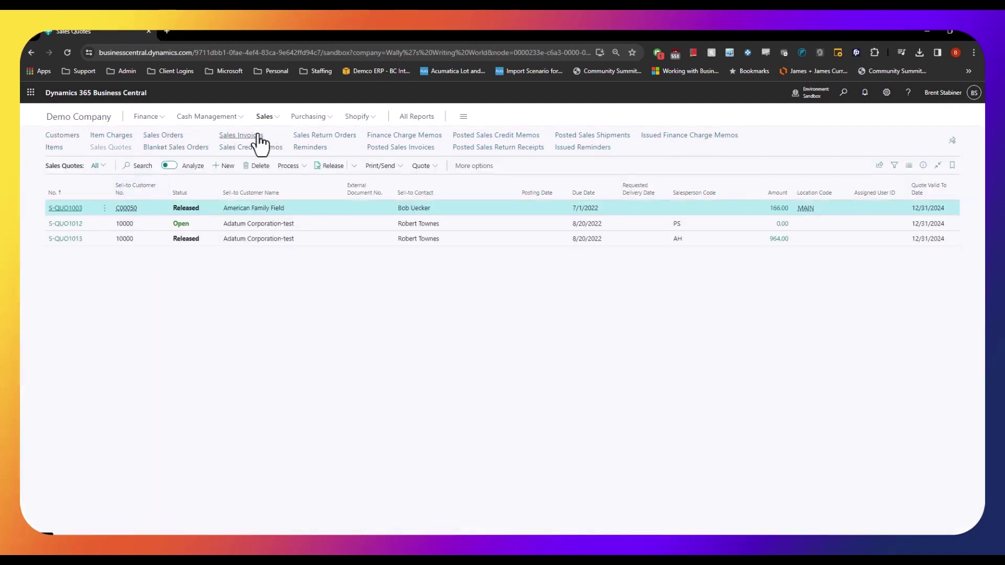
pyautogui.click(228, 168)
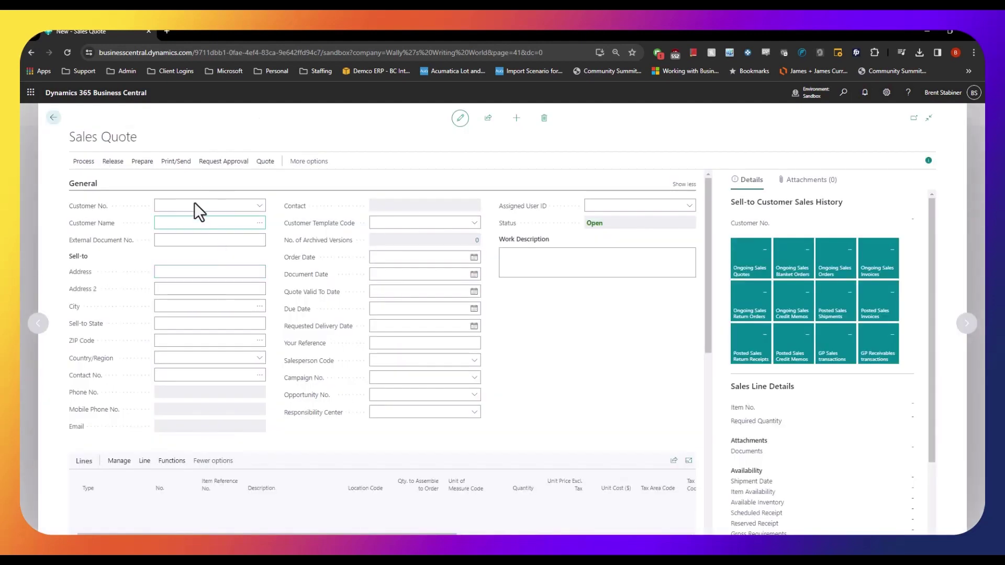
pyautogui.click(194, 205)
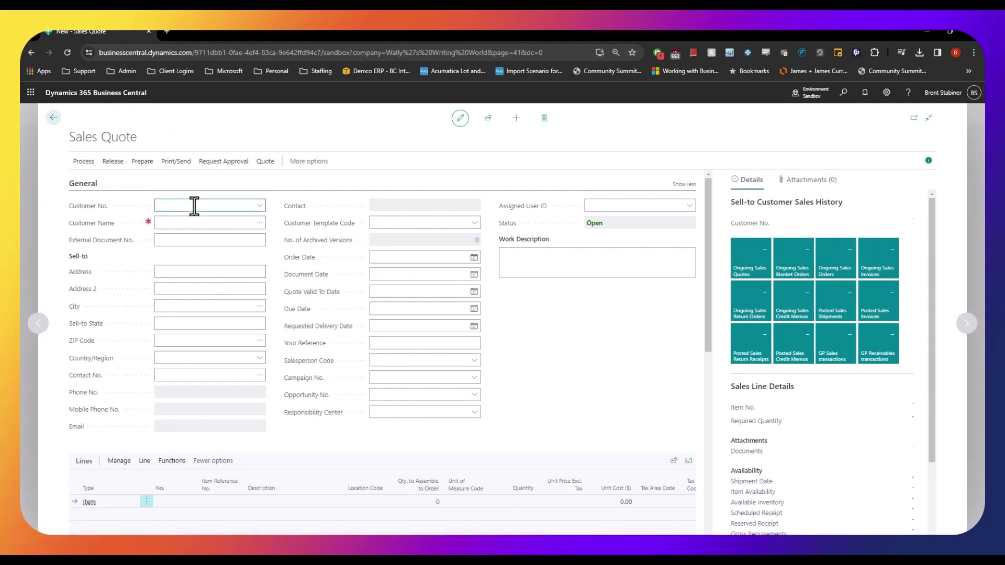
pyautogui.click(194, 205)
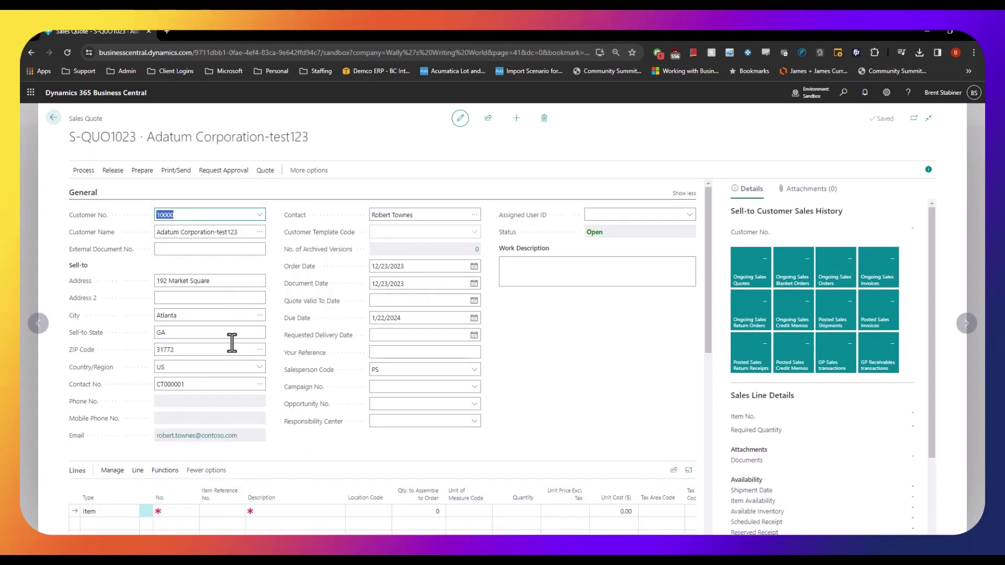
# Step: Add item 1028, Lot Tracked Generic Item, to the first line of the quote
pyautogui.scroll(-3, 262, 377)
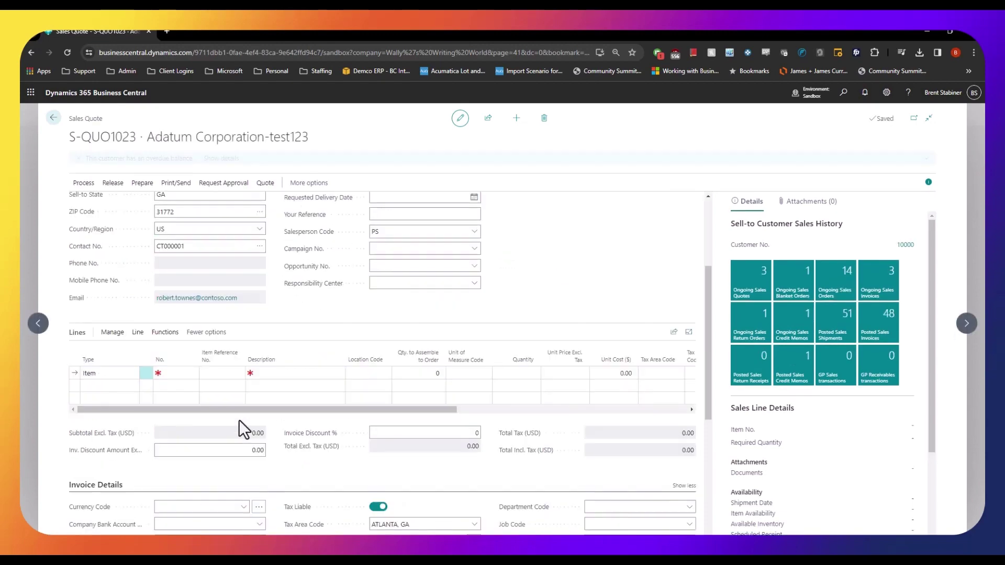
pyautogui.scroll(-3, 187, 402)
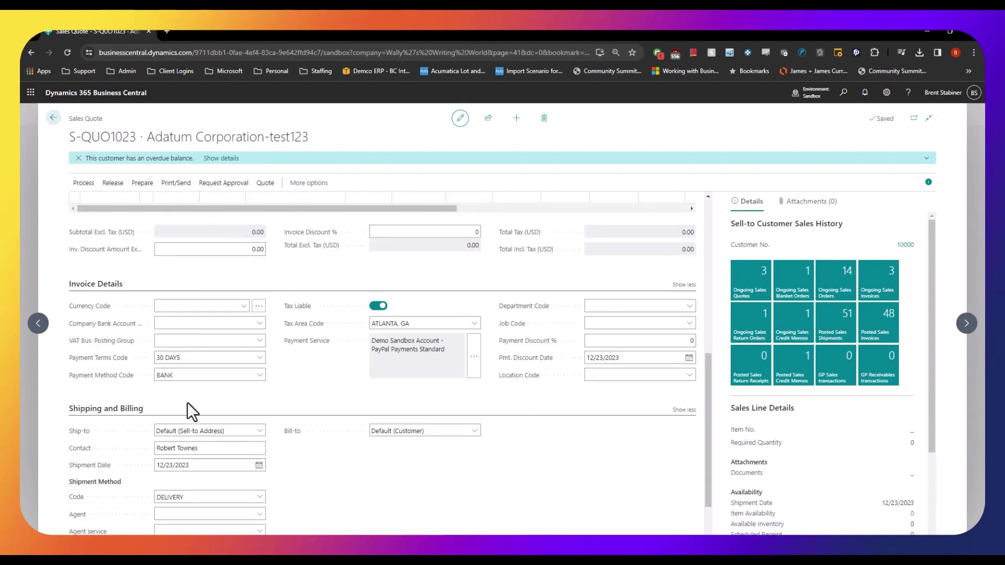
pyautogui.scroll(3, 181, 371)
pyautogui.click(175, 374)
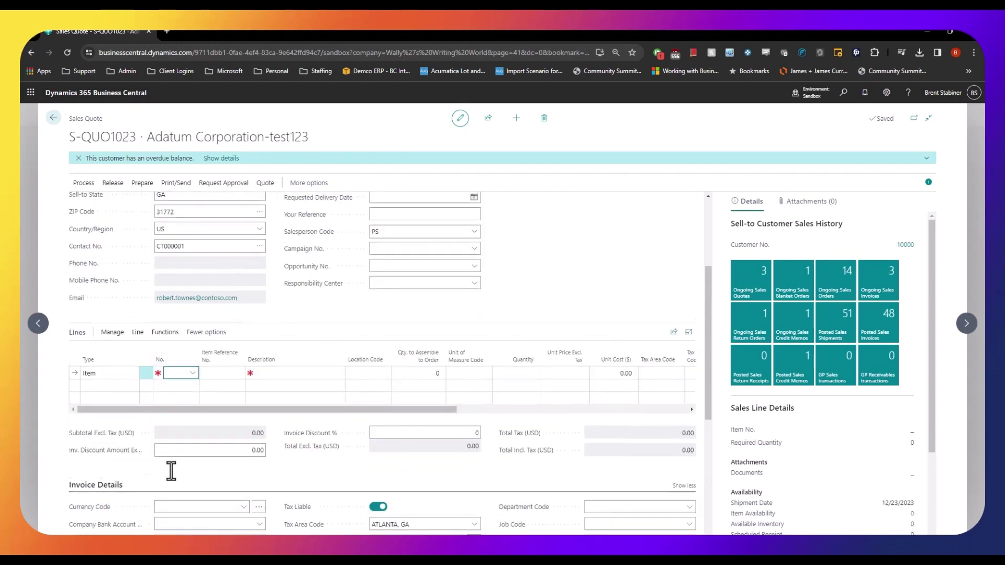
pyautogui.click(171, 372)
pyautogui.write('lot')
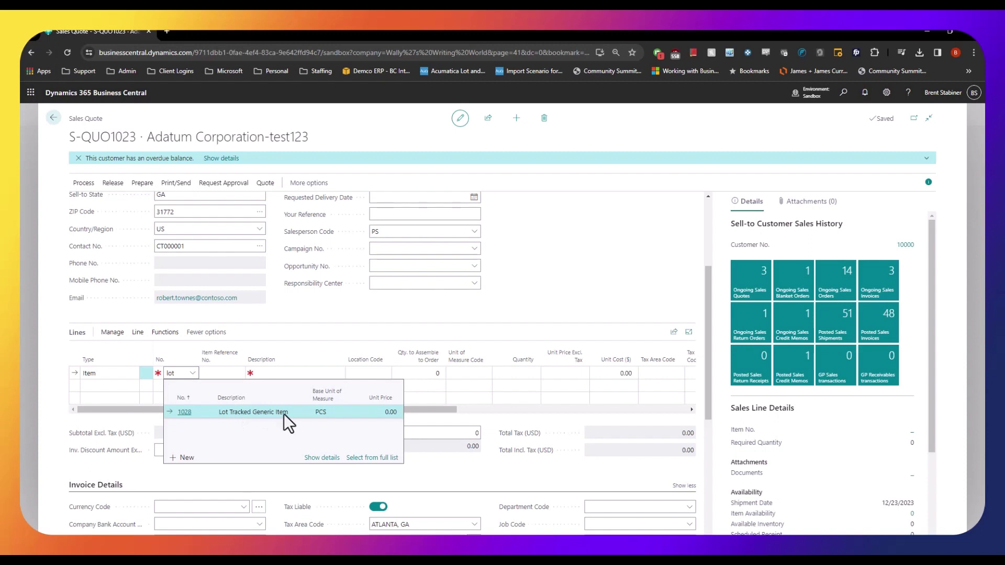
pyautogui.press('Return')
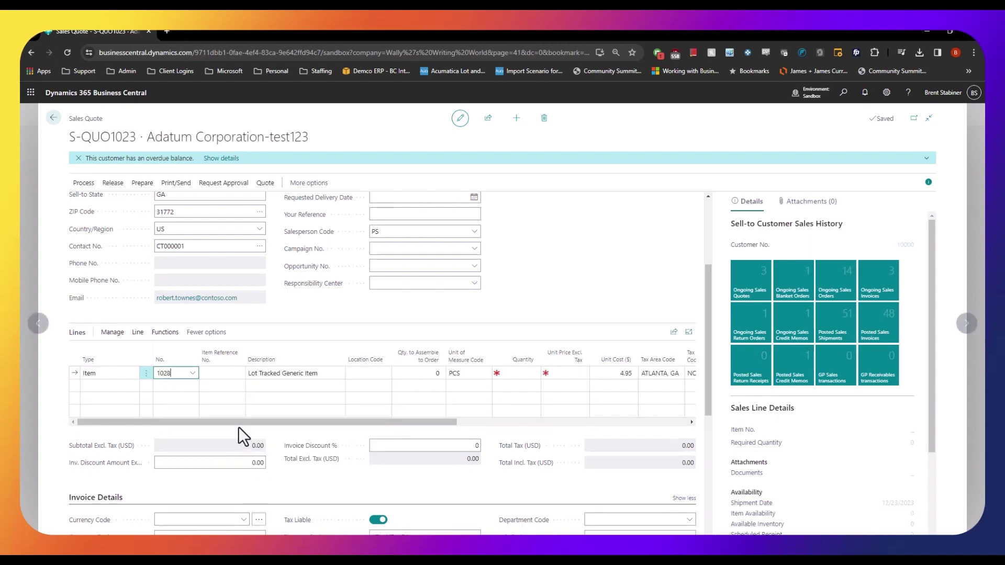
# Step: Set the item line's location code to WHSE-NONE
pyautogui.click(367, 372)
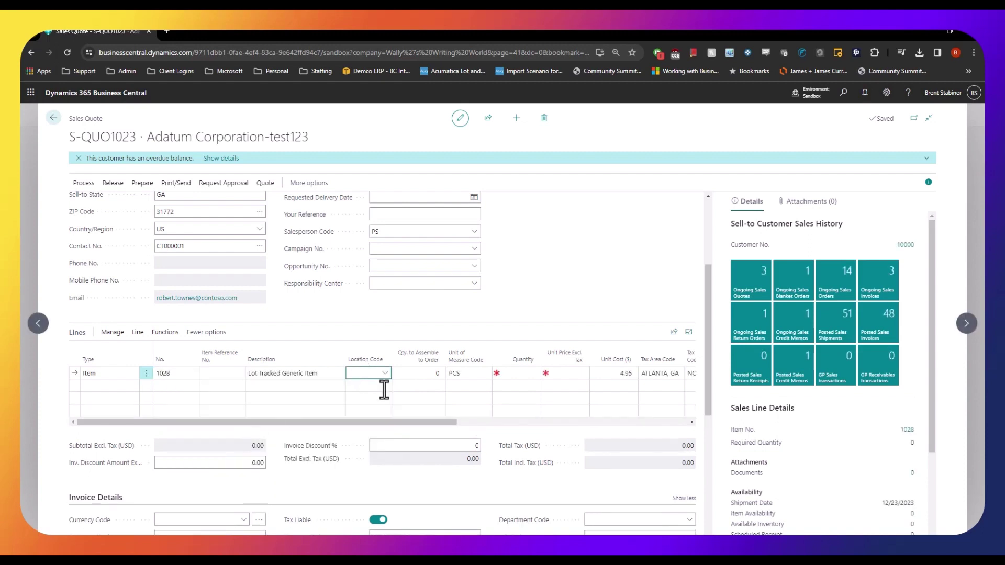
pyautogui.scroll(-5, 439, 429)
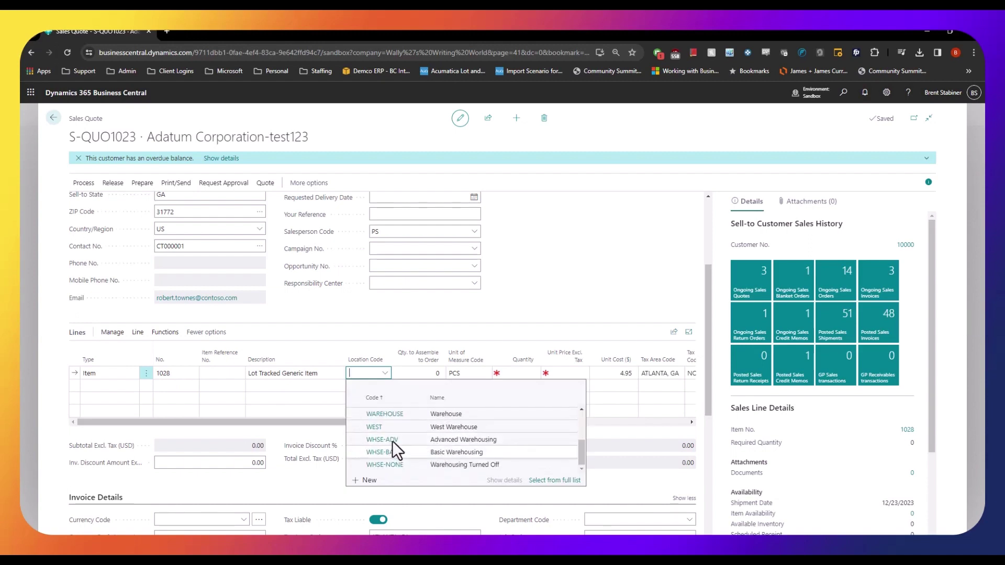
pyautogui.click(385, 463)
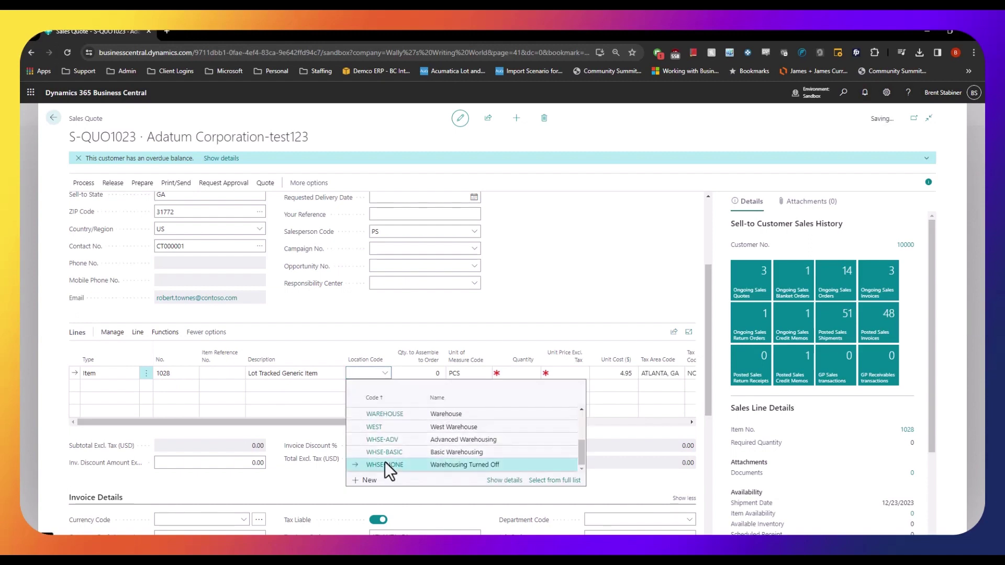
# Step: Set the item line's quantity to 10 and its unit price excluding tax to 750
pyautogui.click(516, 371)
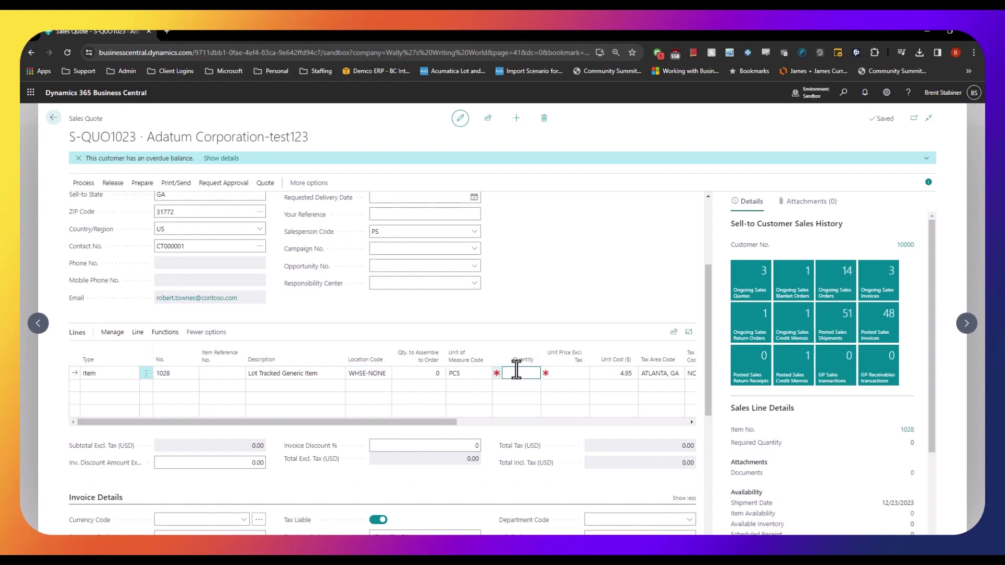
pyautogui.write('10')
pyautogui.press('Tab')
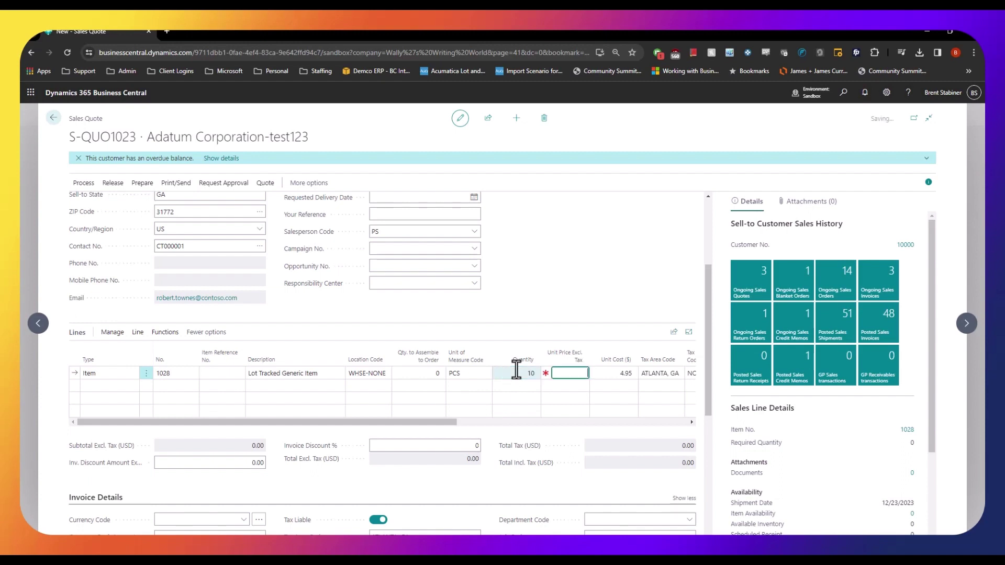
pyautogui.write('750')
pyautogui.press('Tab')
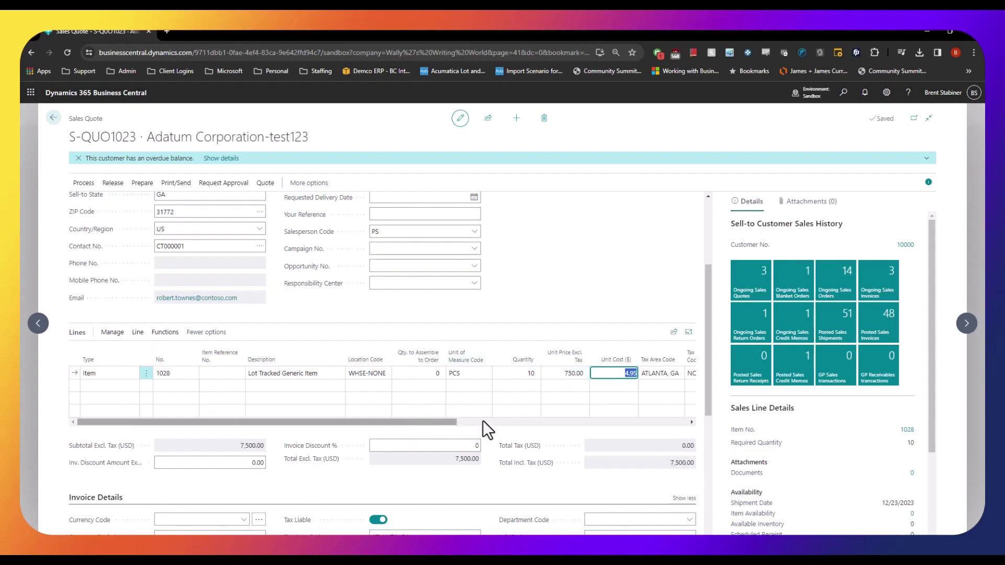
# Step: Review the quote line's remaining columns and the quote's available print and send options
pyautogui.click(502, 422)
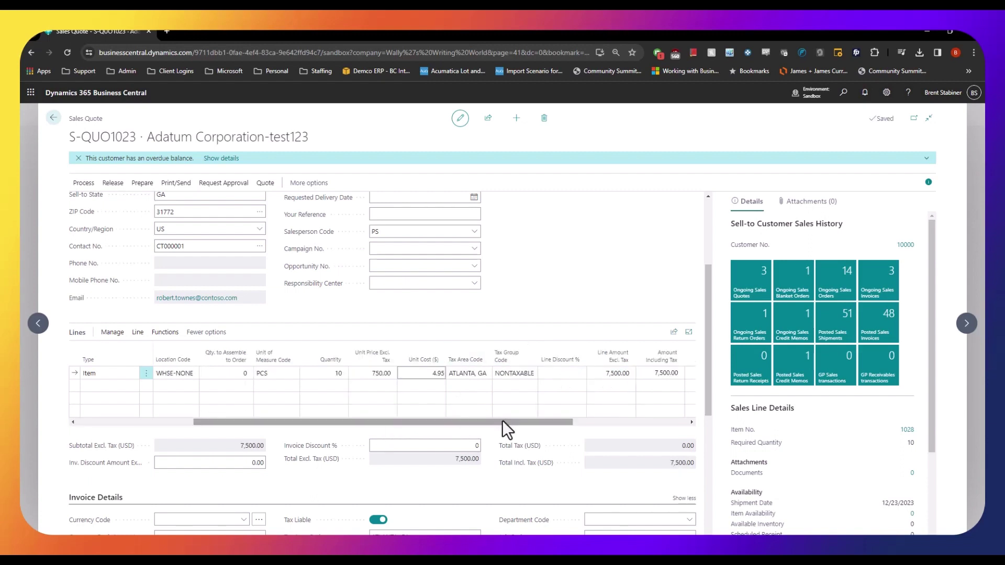
pyautogui.moveTo(501, 420); pyautogui.dragTo(190, 414)
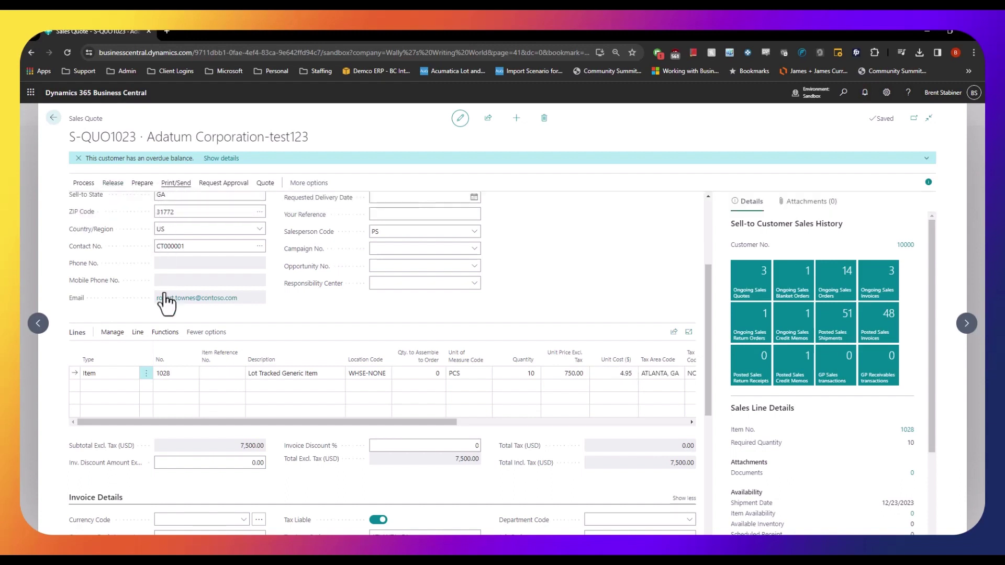
pyautogui.click(176, 183)
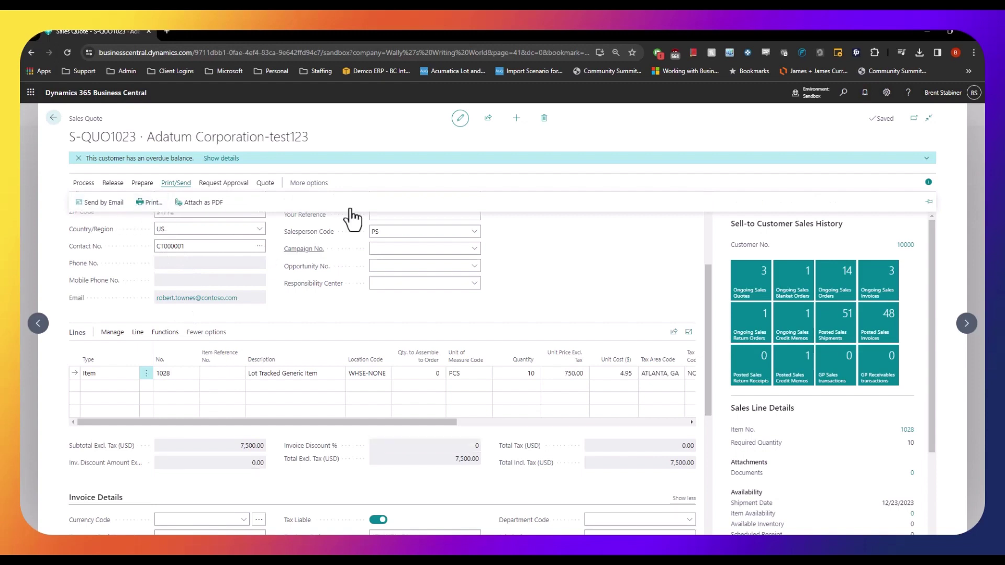
pyautogui.tripleClick(359, 174)
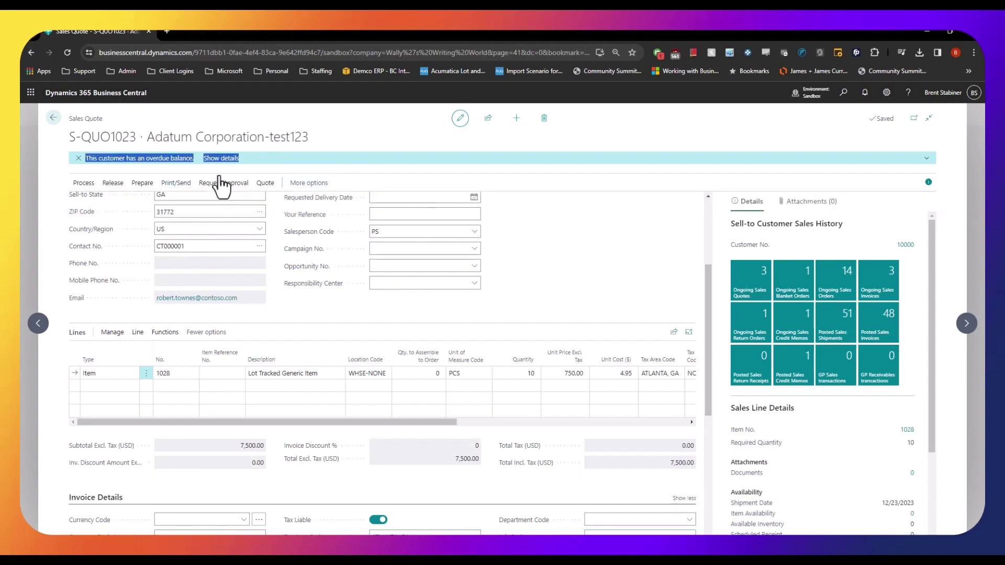
pyautogui.click(338, 177)
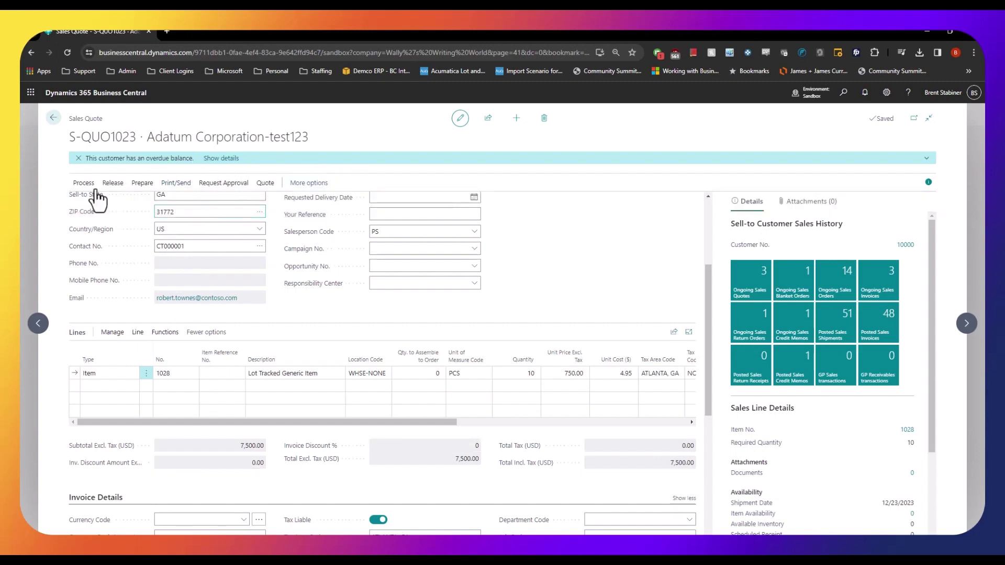
# Step: Convert the sales quote to a sales order and open the new order
pyautogui.click(81, 186)
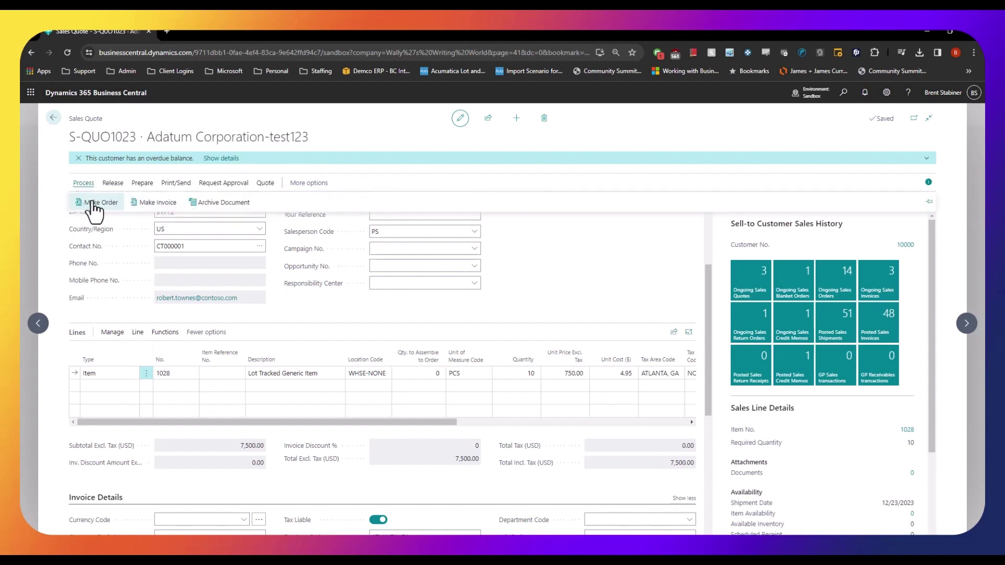
pyautogui.click(94, 204)
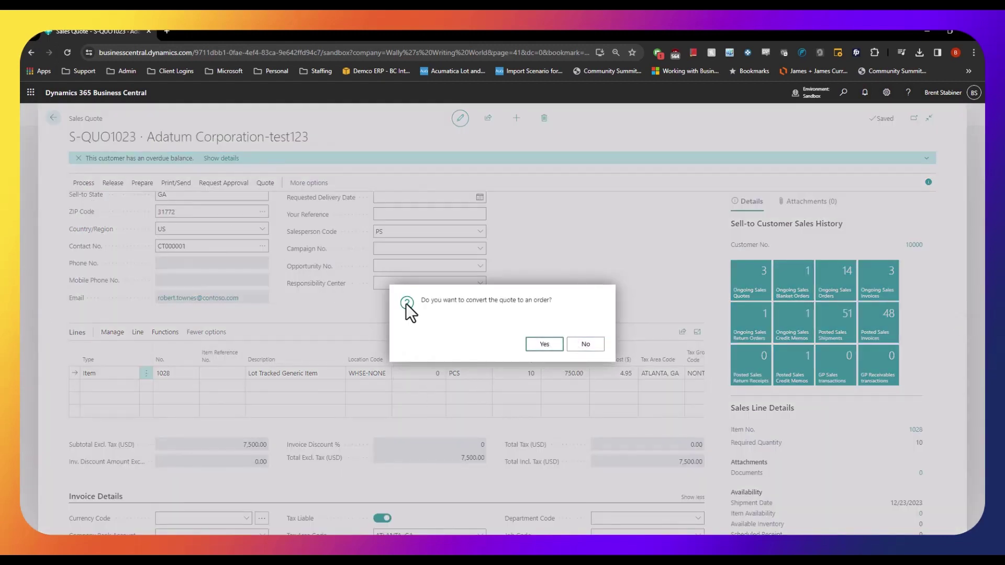
pyautogui.press('Return')
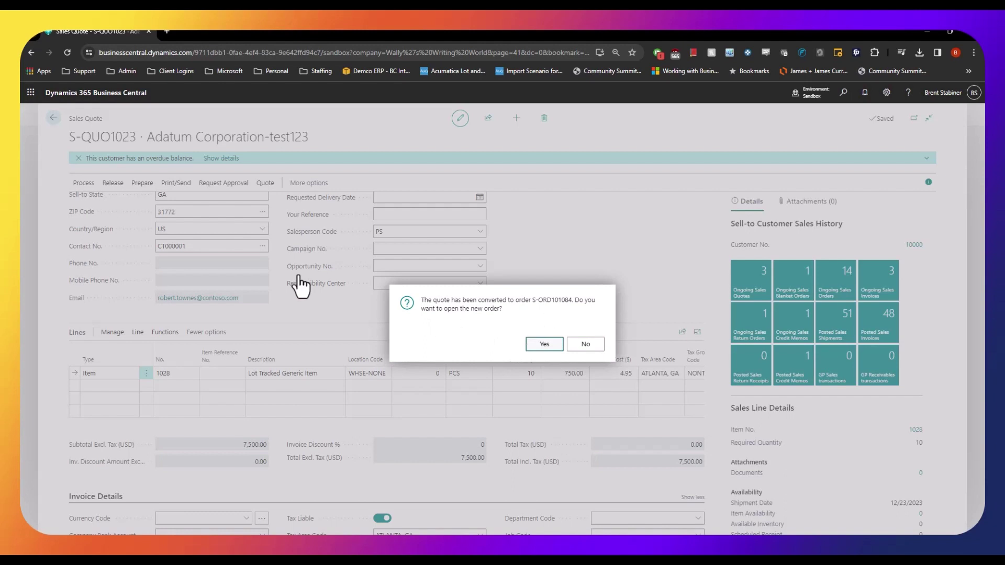
pyautogui.click(543, 340)
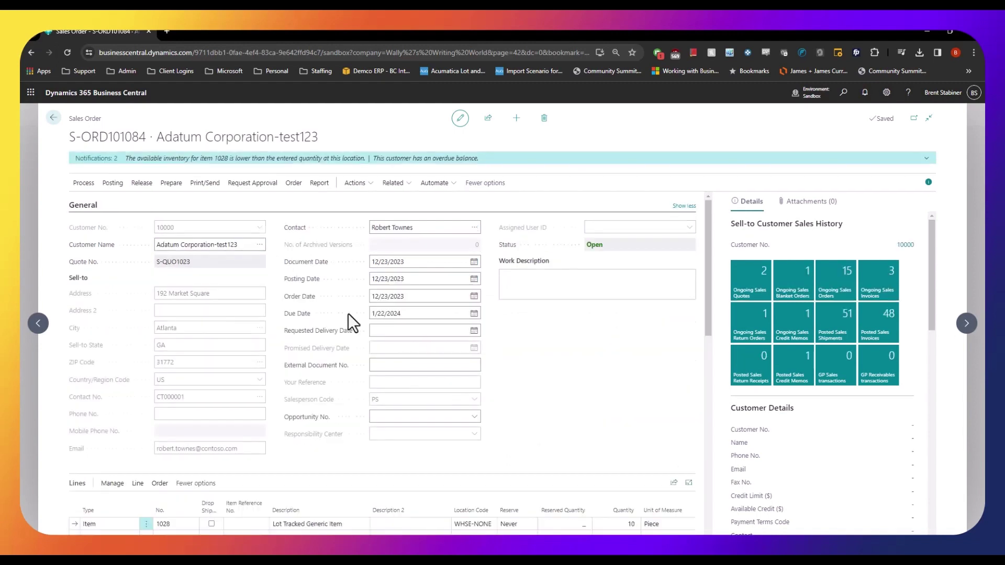
# Step: Review the sales order's originating quote number, invoice details, shipping details and line location code
pyautogui.moveTo(222, 261); pyautogui.dragTo(136, 268)
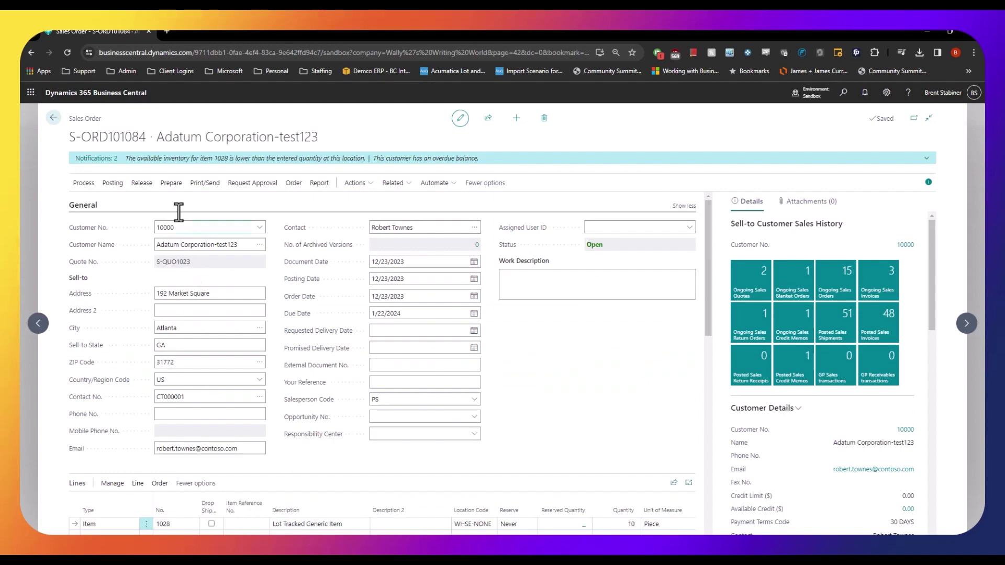
pyautogui.scroll(-5, 367, 361)
pyautogui.scroll(-4, 332, 440)
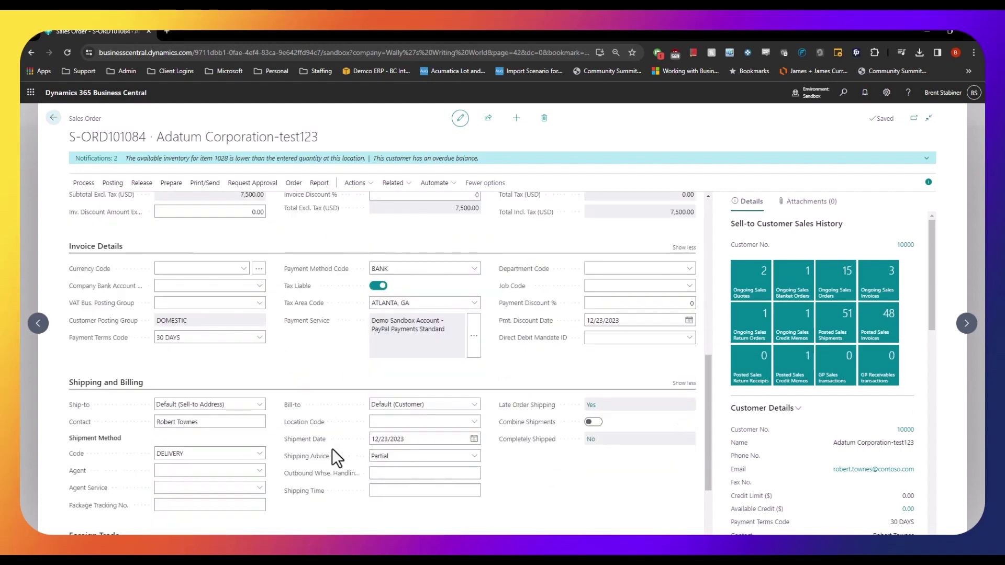
pyautogui.scroll(6, 332, 448)
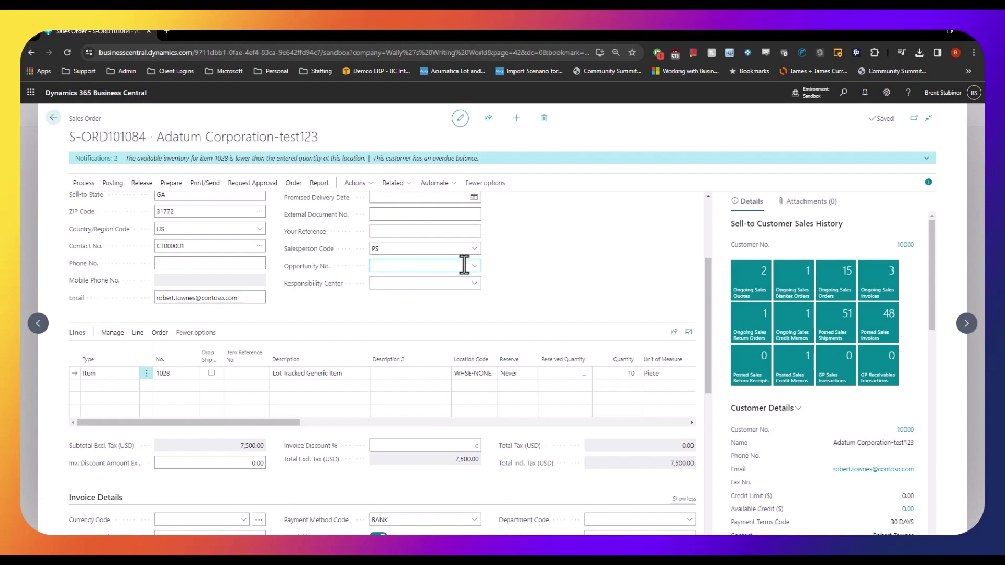
pyautogui.click(465, 375)
pyautogui.click(501, 268)
pyautogui.click(438, 284)
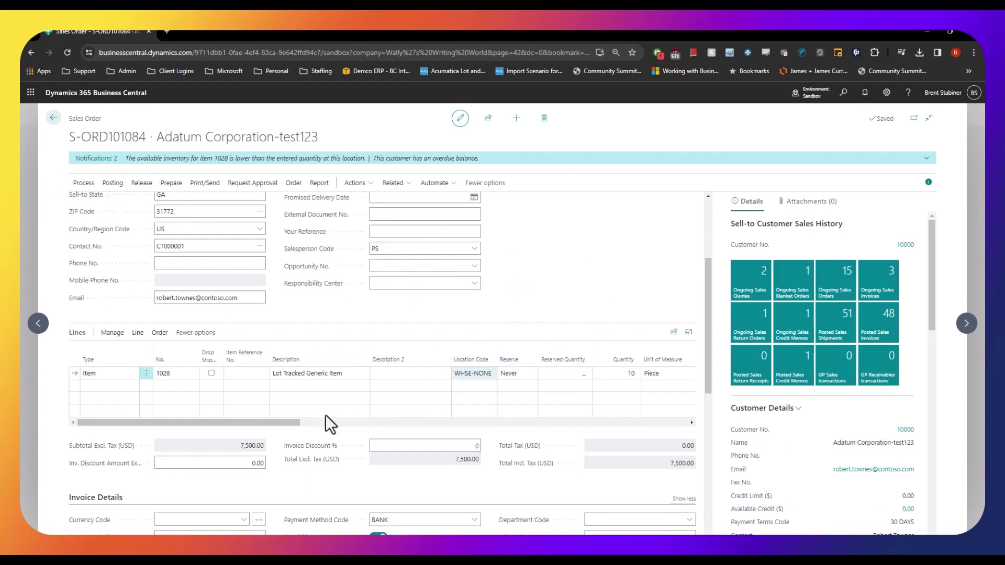
# Step: Review the sales order line's quantity, pricing, tax and quantity-to-ship columns, and examine the order's shipping and invoicing posting choices without posting
pyautogui.hscroll(1, 387, 422)
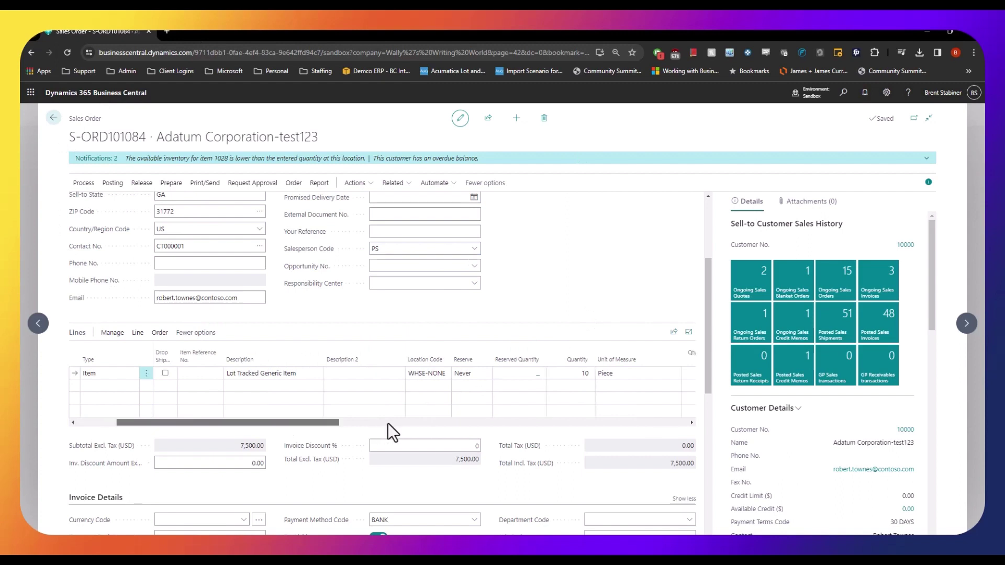
pyautogui.hscroll(3, 622, 378)
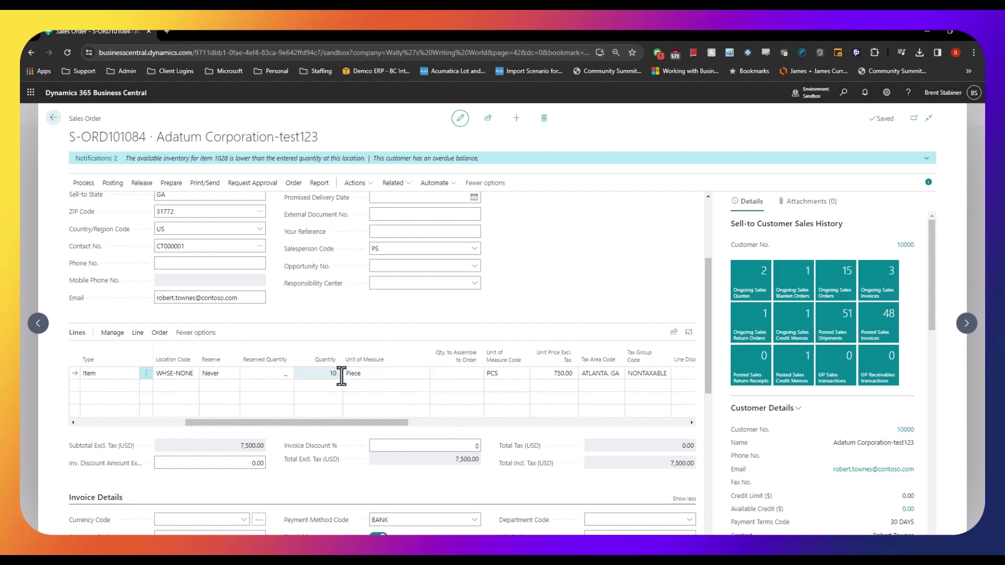
pyautogui.hscroll(1, 475, 424)
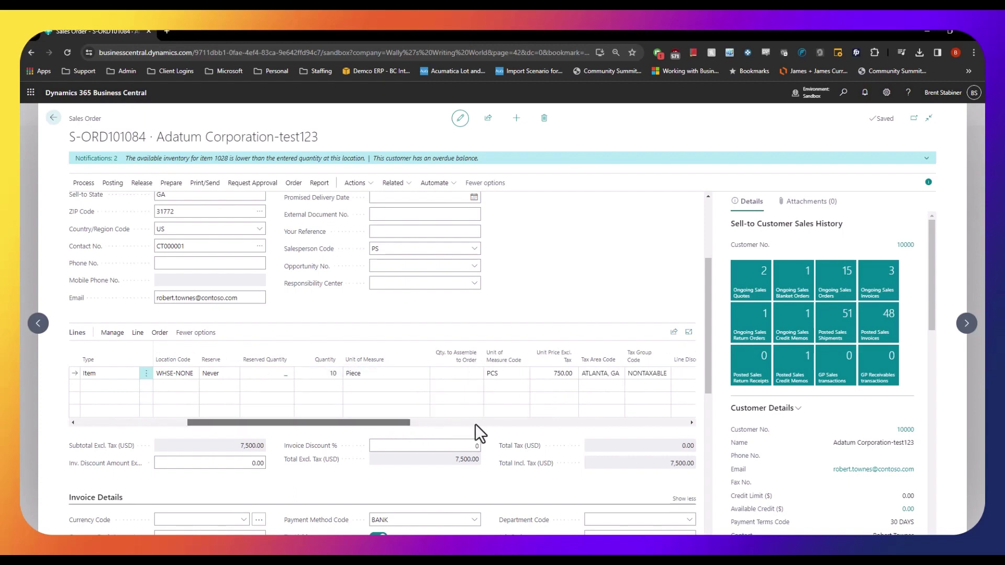
pyautogui.click(475, 424)
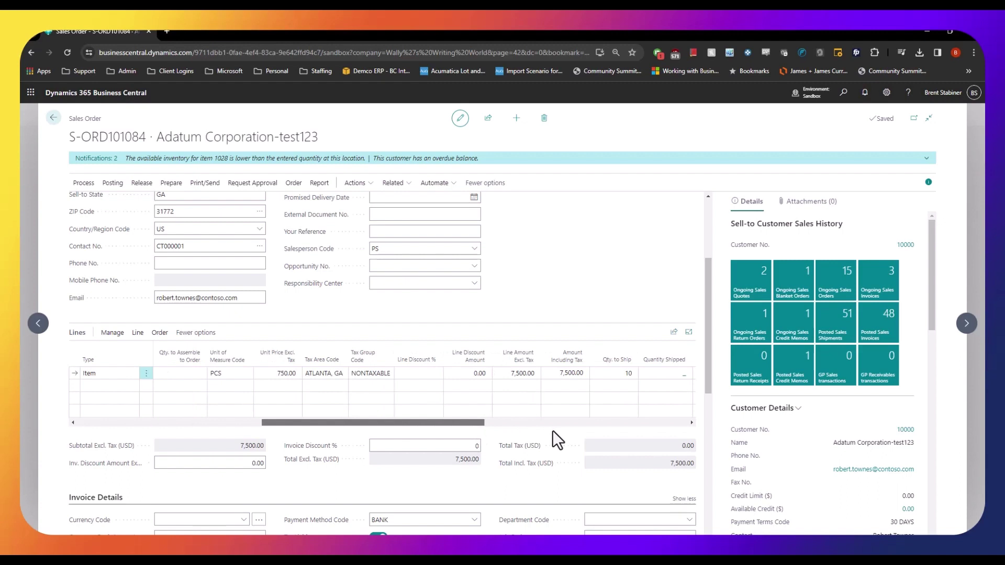
pyautogui.click(621, 373)
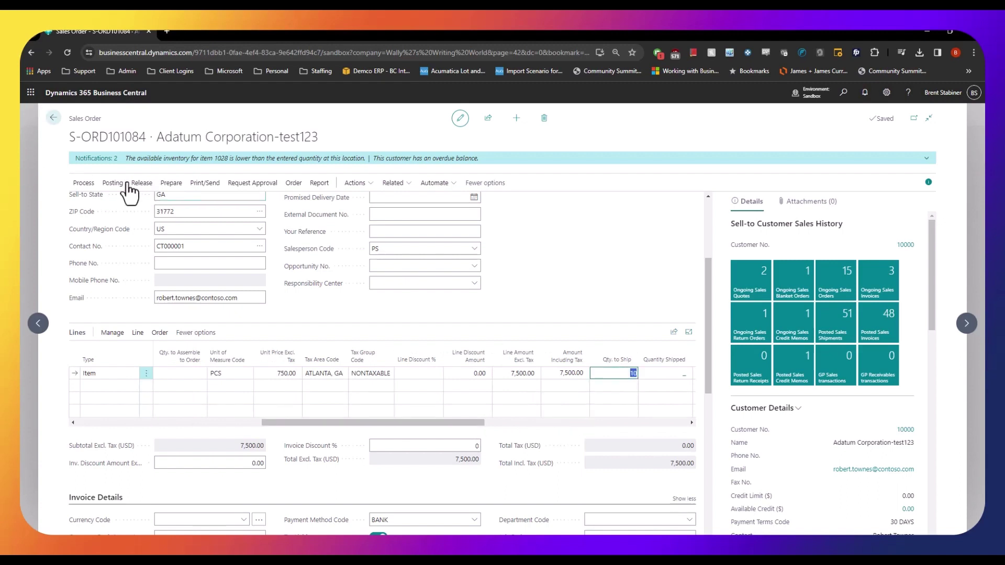
pyautogui.click(107, 189)
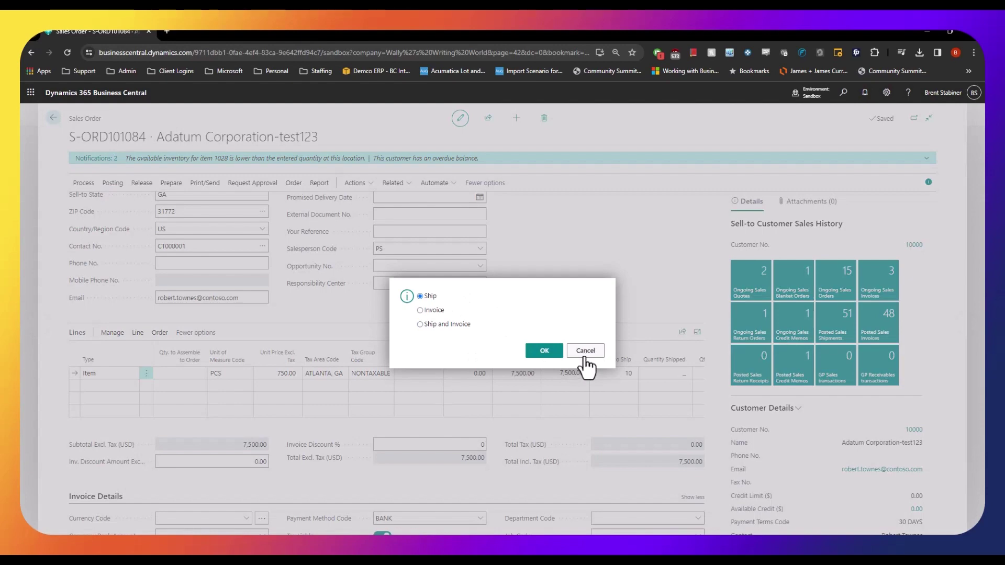
pyautogui.press('Escape')
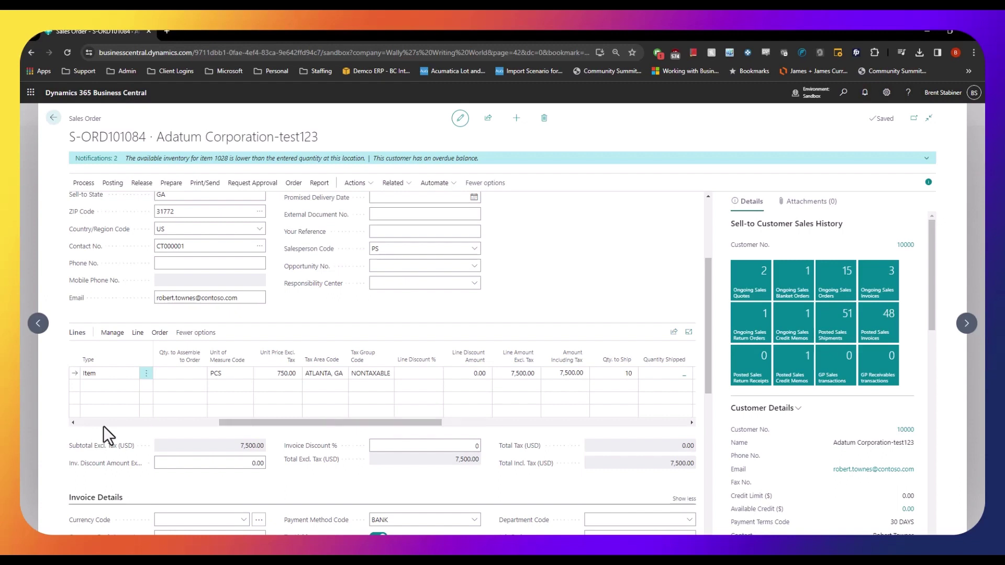
# Step: Change the location code of the item 1028 order line to WHSE-BASIC
pyautogui.hscroll(-5, 102, 425)
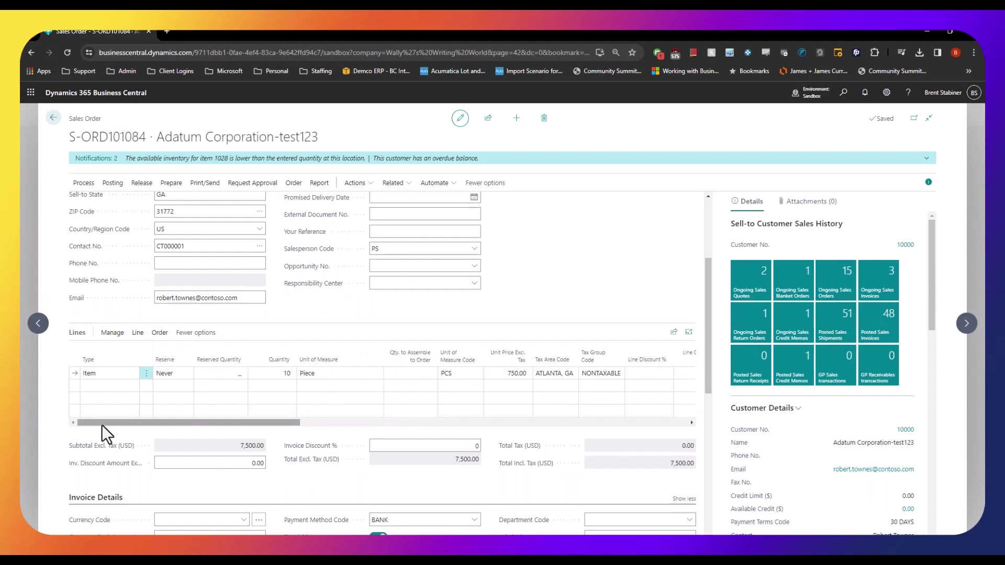
pyautogui.click(467, 373)
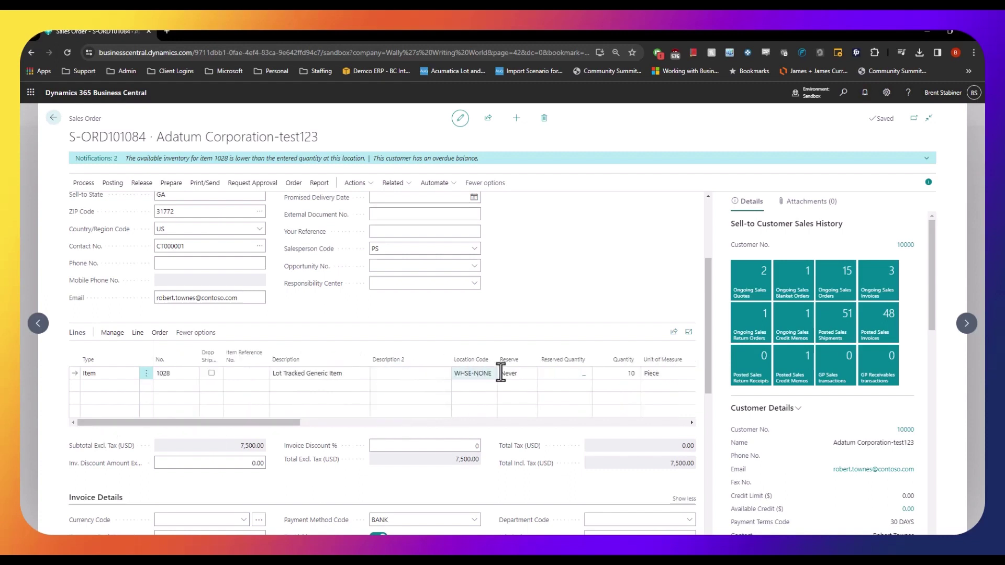
pyautogui.click(491, 373)
pyautogui.click(491, 373)
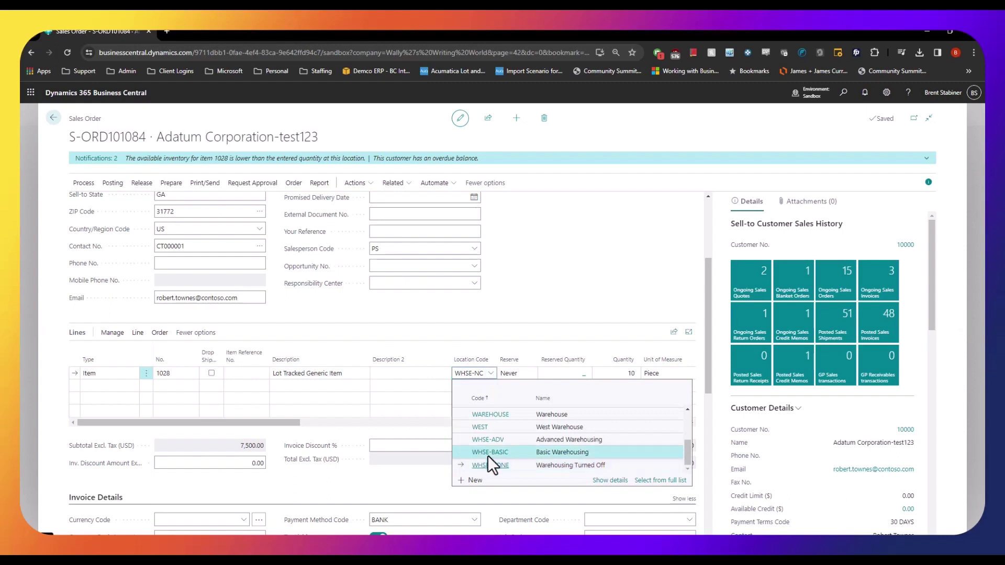
pyautogui.click(313, 315)
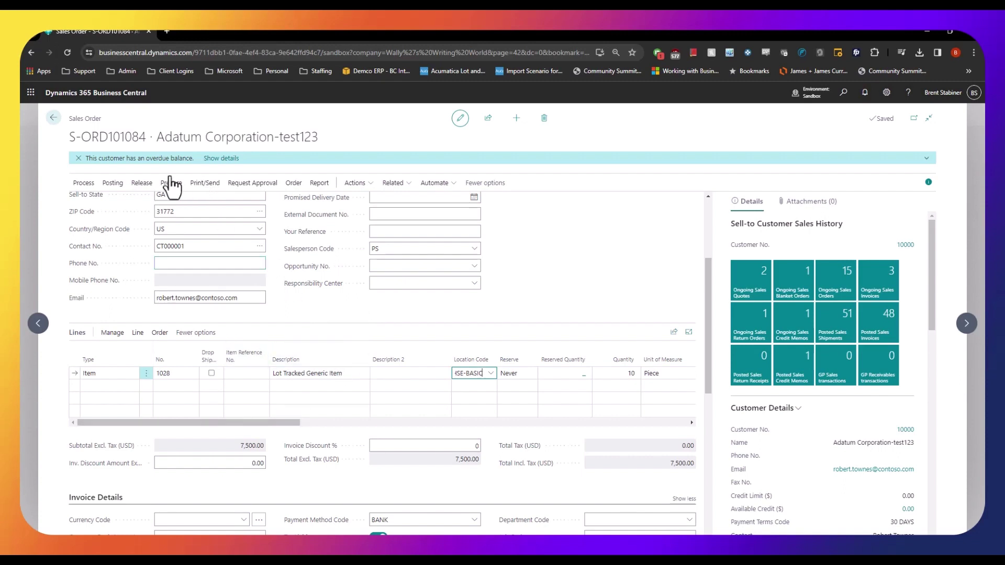
# Step: Create an inventory pick instead of a put-away for the sales order, with document printing on, and export its picking list as a PDF
pyautogui.click(86, 187)
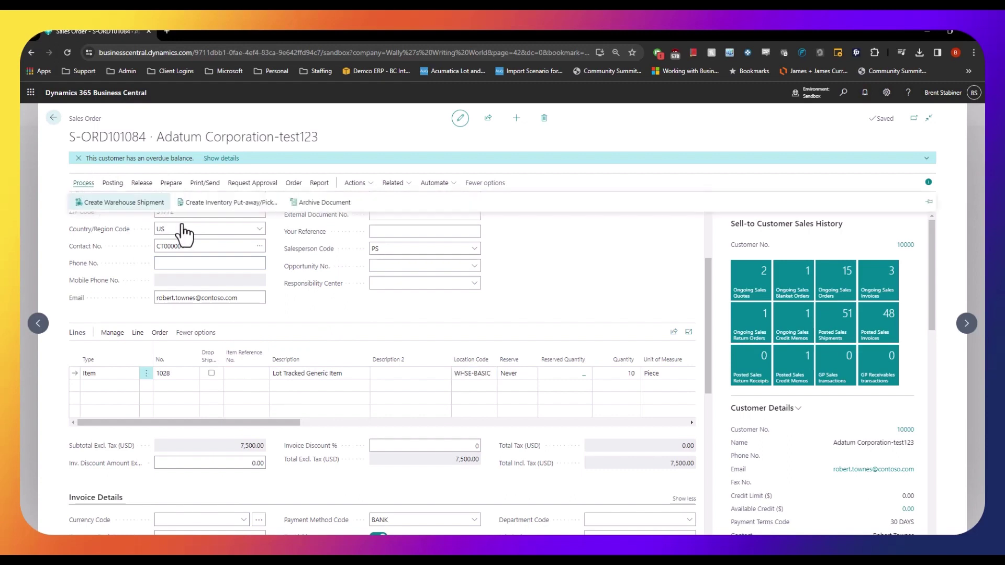
pyautogui.click(268, 207)
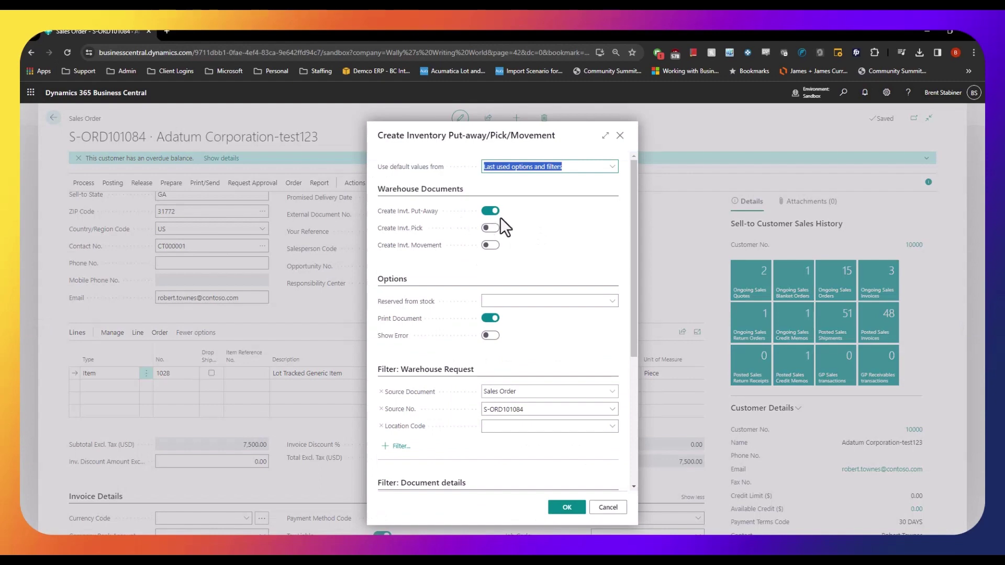
pyautogui.click(493, 212)
pyautogui.click(489, 229)
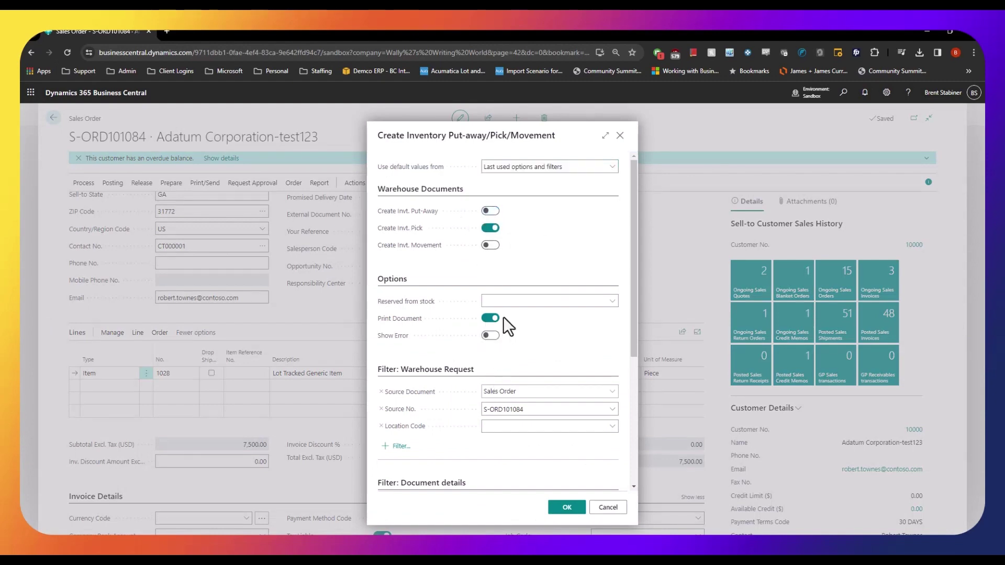
pyautogui.click(570, 512)
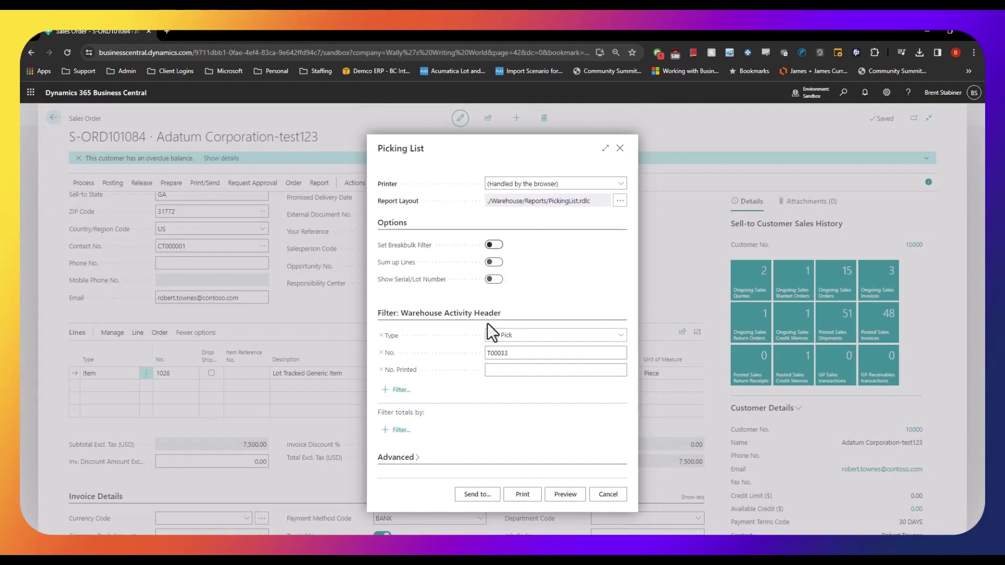
pyautogui.click(484, 493)
pyautogui.click(541, 382)
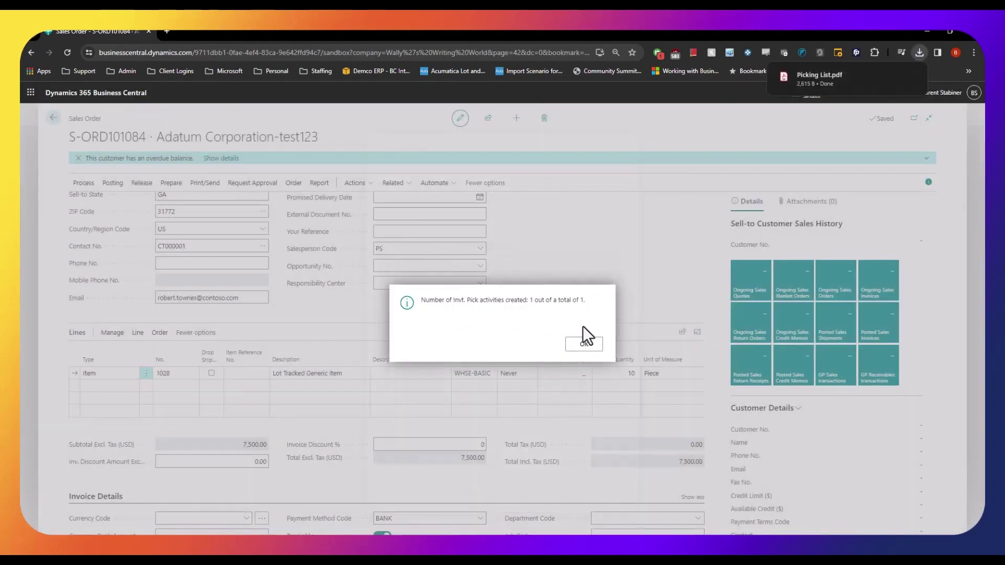
# Step: Open the downloaded Picking List.pdf, examine its location code and quantity handled, and return to the sales order
pyautogui.click(848, 76)
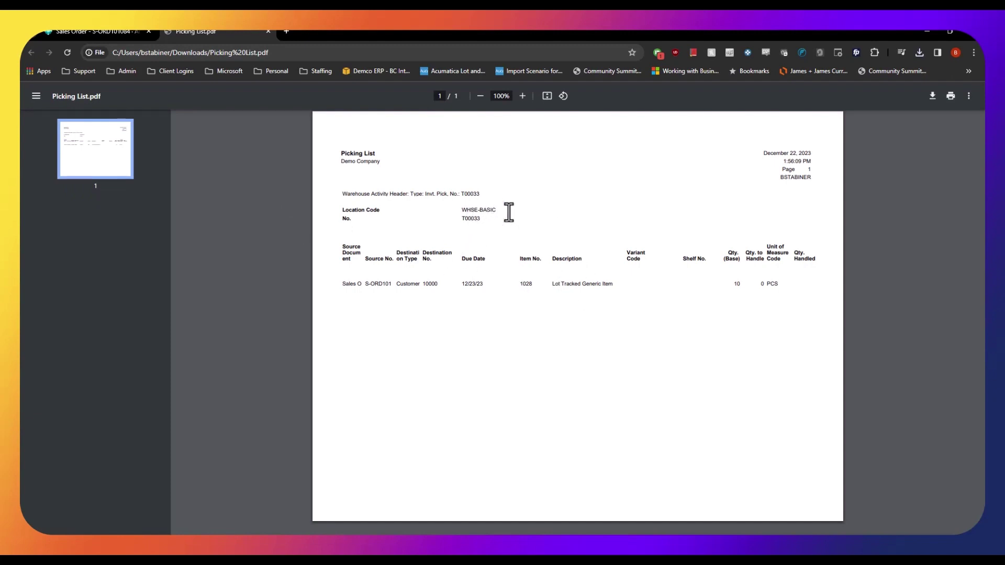
pyautogui.moveTo(460, 212); pyautogui.dragTo(498, 211)
pyautogui.moveTo(811, 287)
pyautogui.mouseDown()
pyautogui.moveTo(784, 287)
pyautogui.moveTo(810, 282)
pyautogui.mouseUp()
pyautogui.click(267, 31)
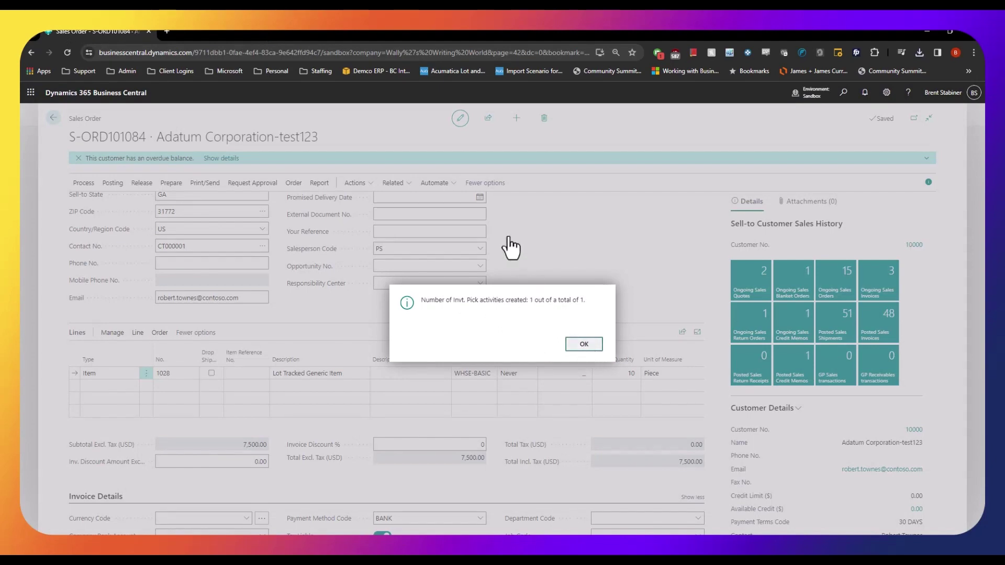
pyautogui.press('Return')
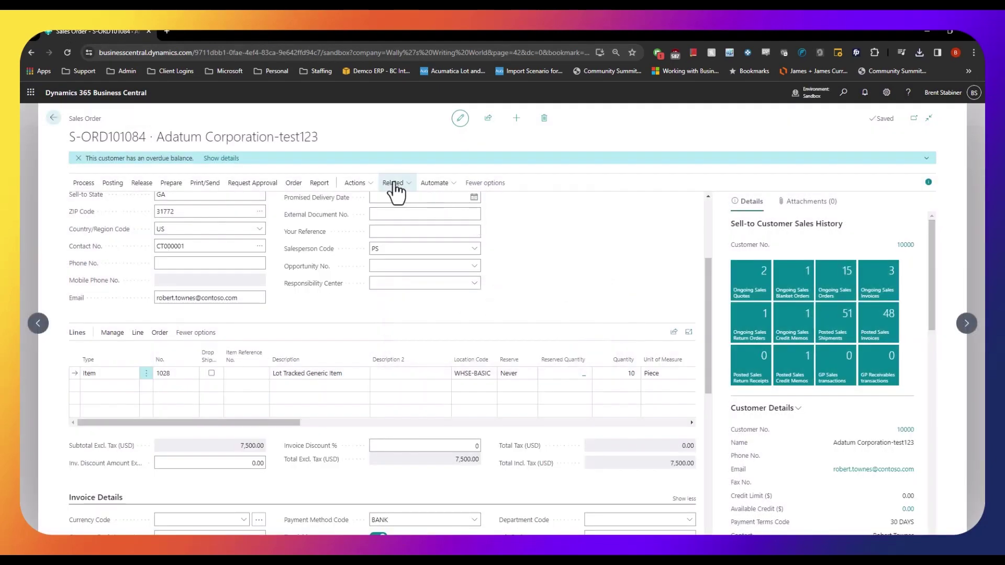
# Step: View the inventory put-away/pick lines related to the sales order and return to the order
pyautogui.click(394, 183)
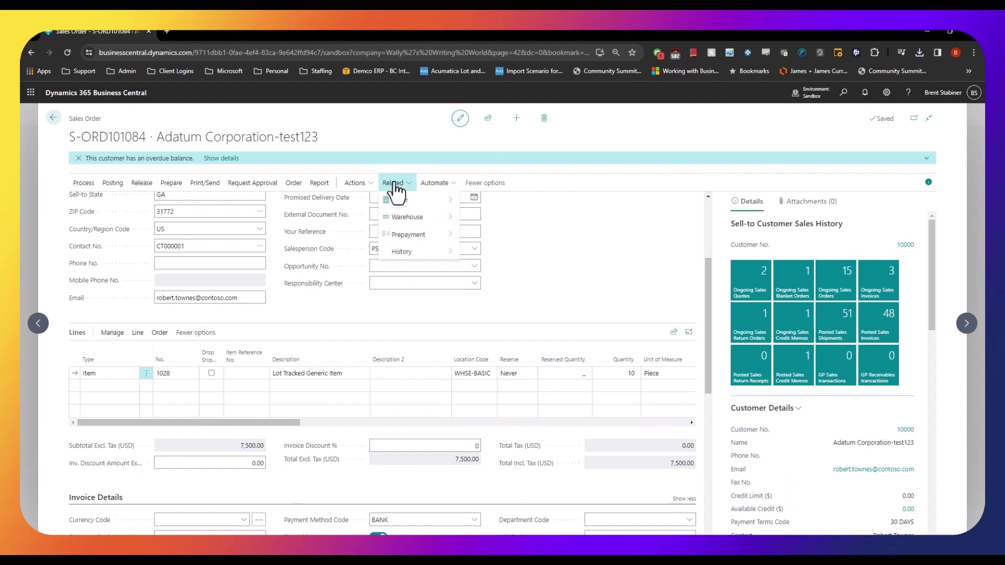
pyautogui.moveTo(422, 219)
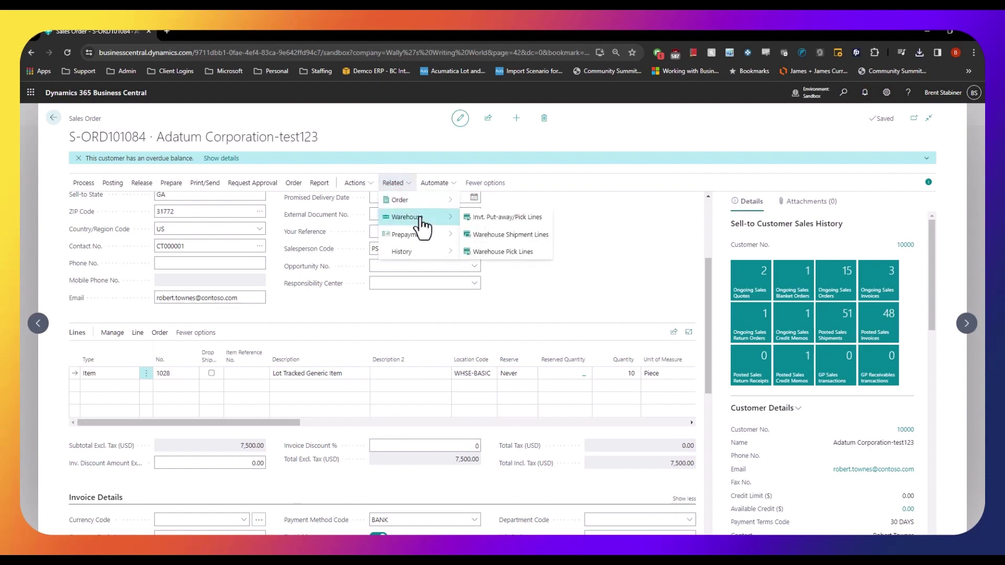
pyautogui.click(499, 222)
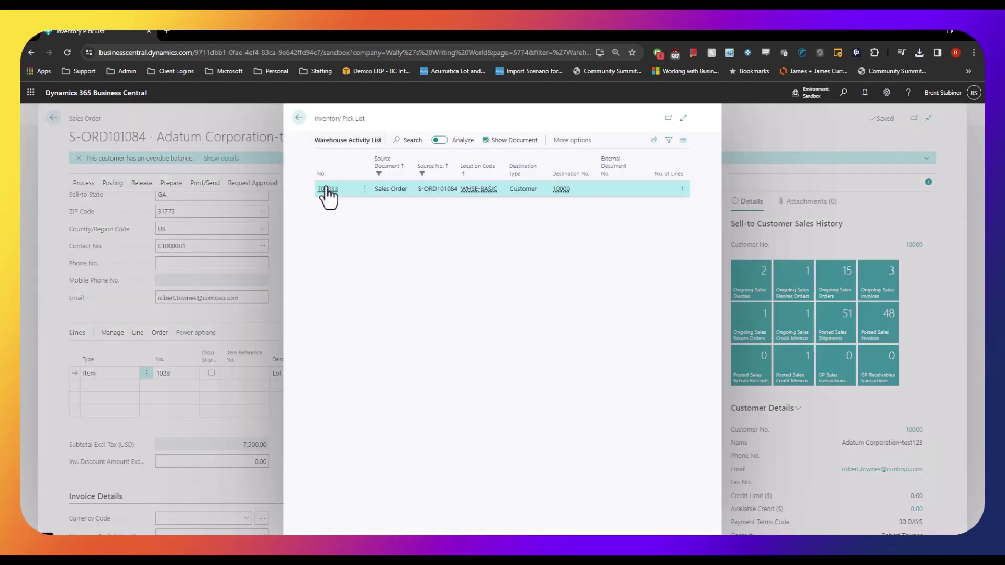
pyautogui.click(297, 118)
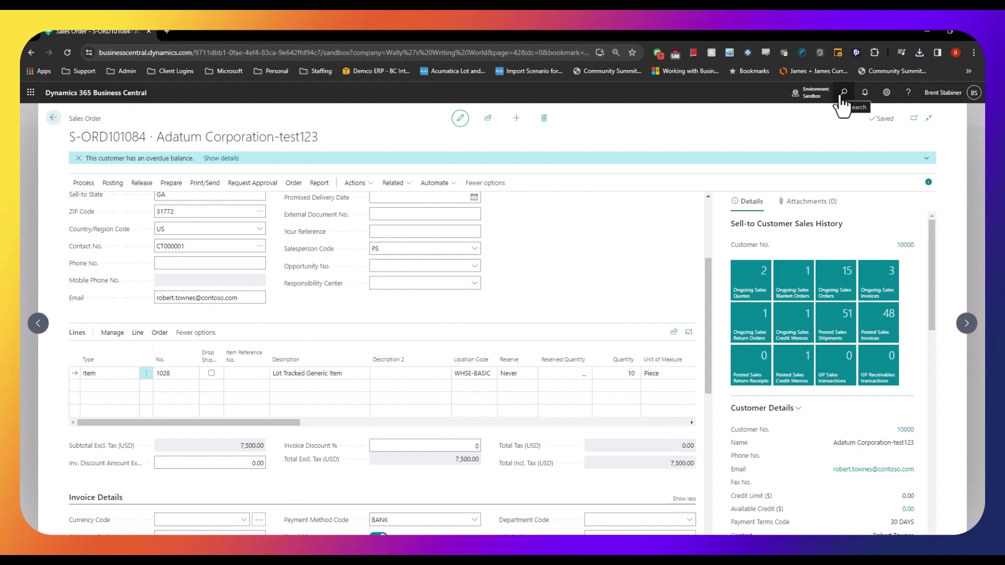
# Step: Find the Inventory Picks list and open the sales order's pick at location WHSE-BASIC
pyautogui.click(842, 96)
pyautogui.write('invento ')
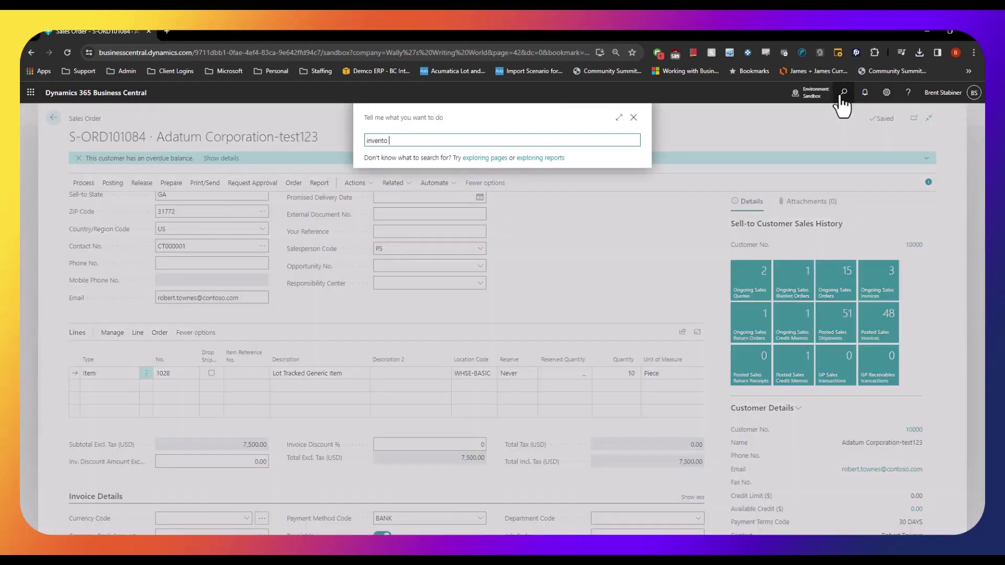
pyautogui.write('pi')
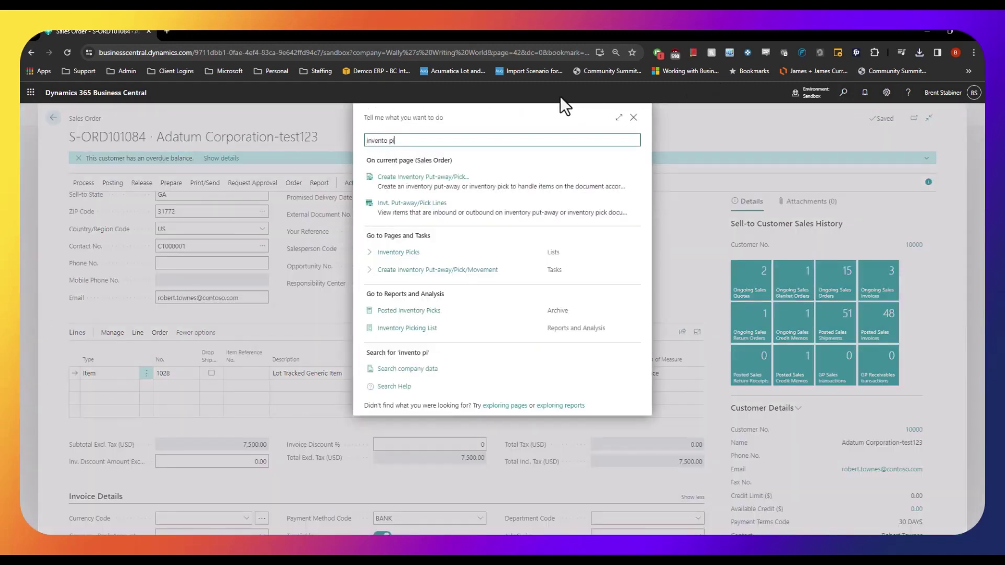
pyautogui.click(397, 255)
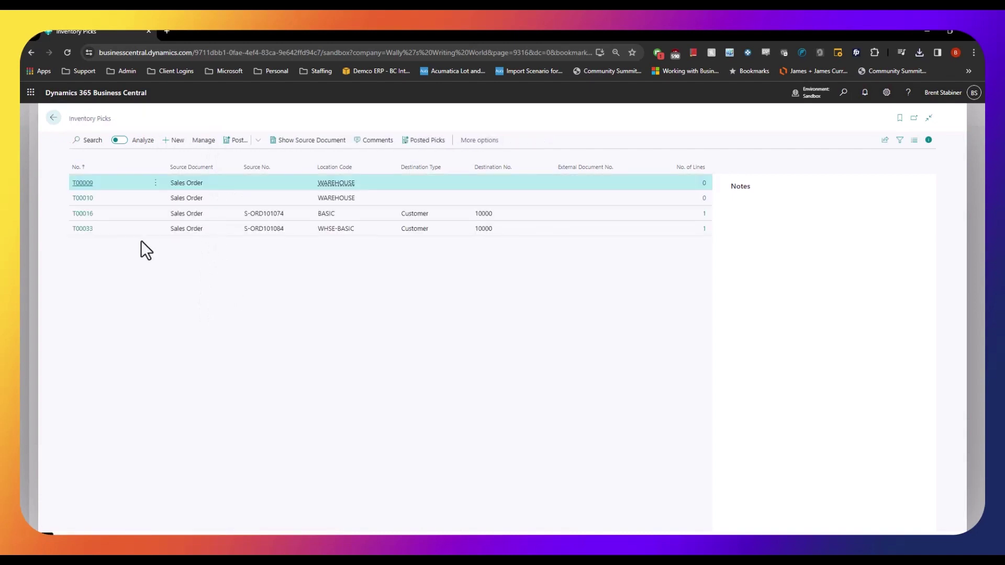
pyautogui.click(76, 231)
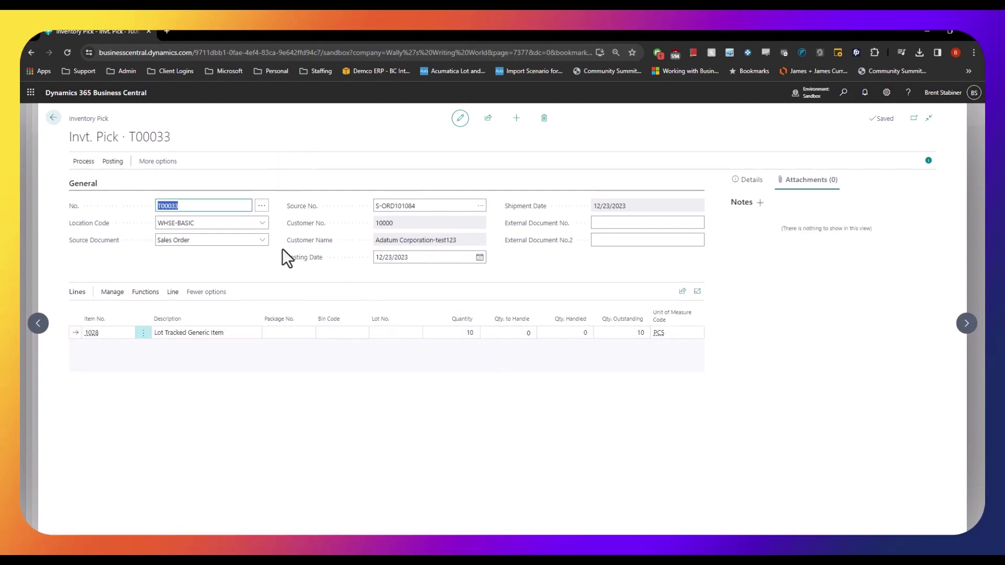
# Step: Assign lot number 444444444 to the item 1028 pick line and autofill its quantity to handle
pyautogui.click(519, 336)
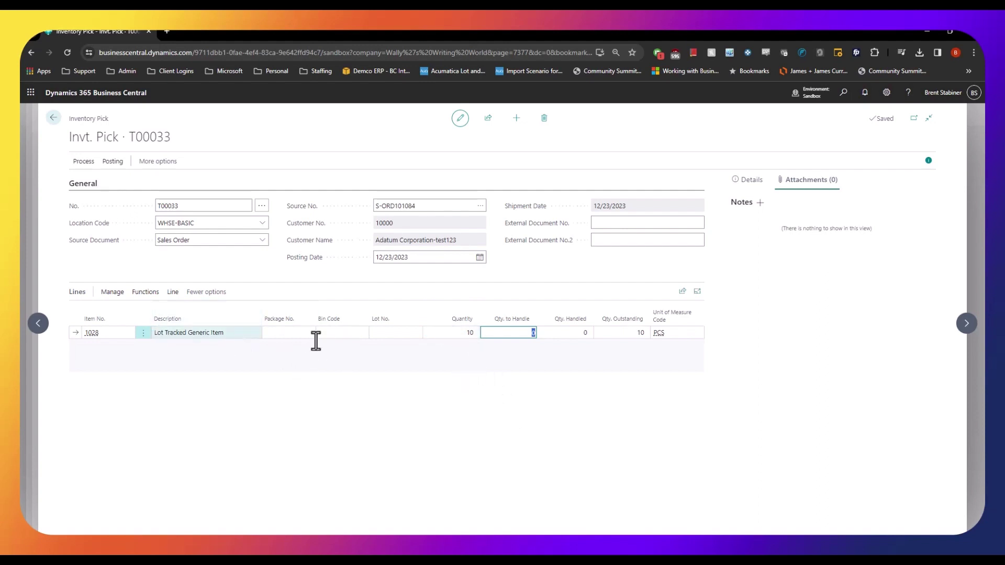
pyautogui.click(416, 335)
pyautogui.click(416, 334)
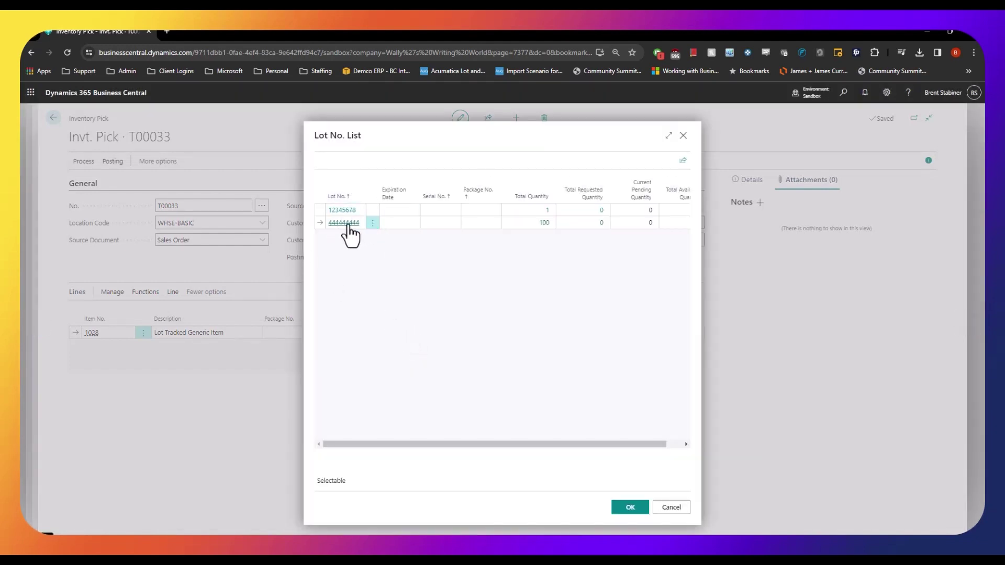
pyautogui.click(618, 510)
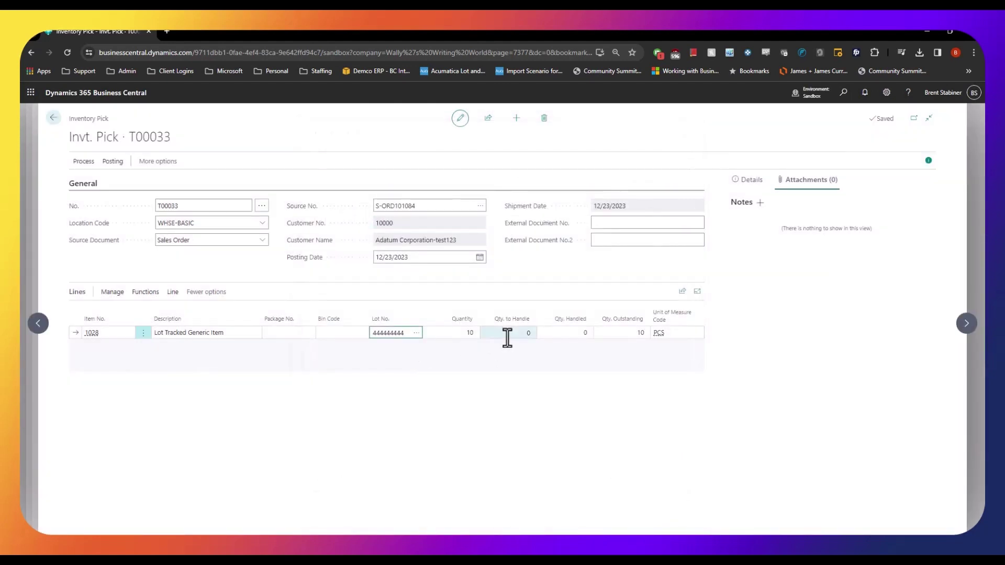
pyautogui.click(84, 162)
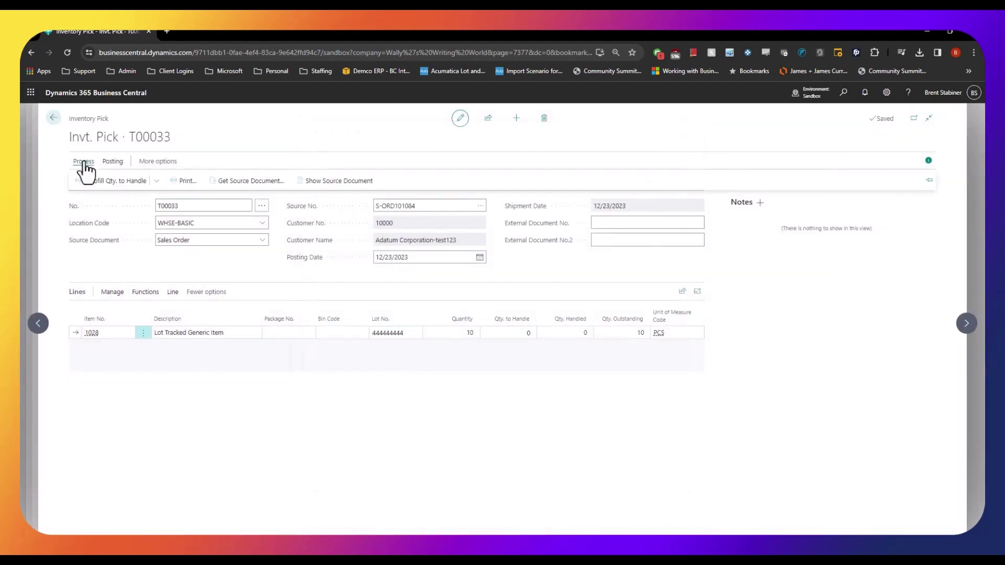
pyautogui.click(113, 184)
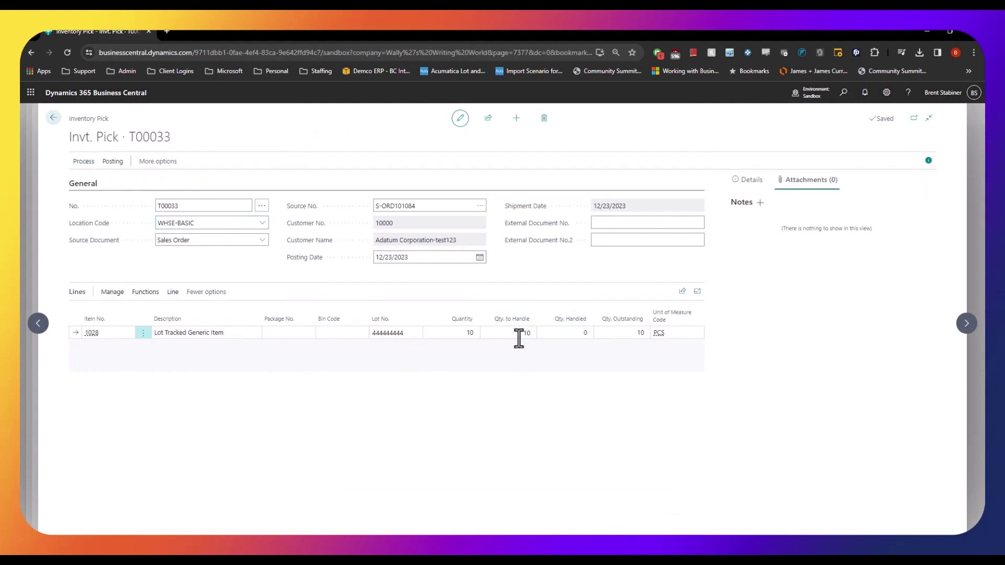
# Step: Post the inventory pick with the Ship option
pyautogui.click(112, 161)
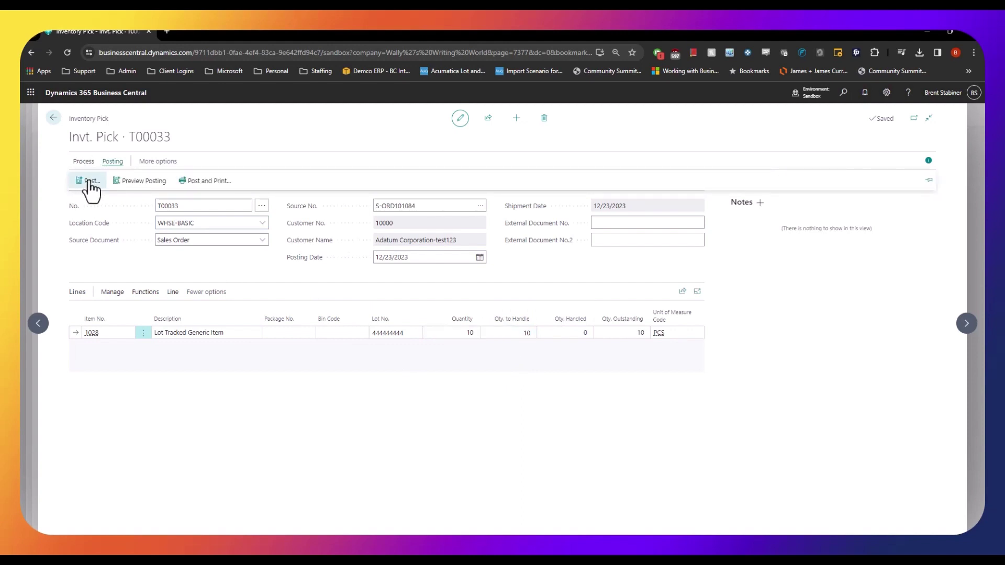
pyautogui.click(92, 183)
pyautogui.click(420, 317)
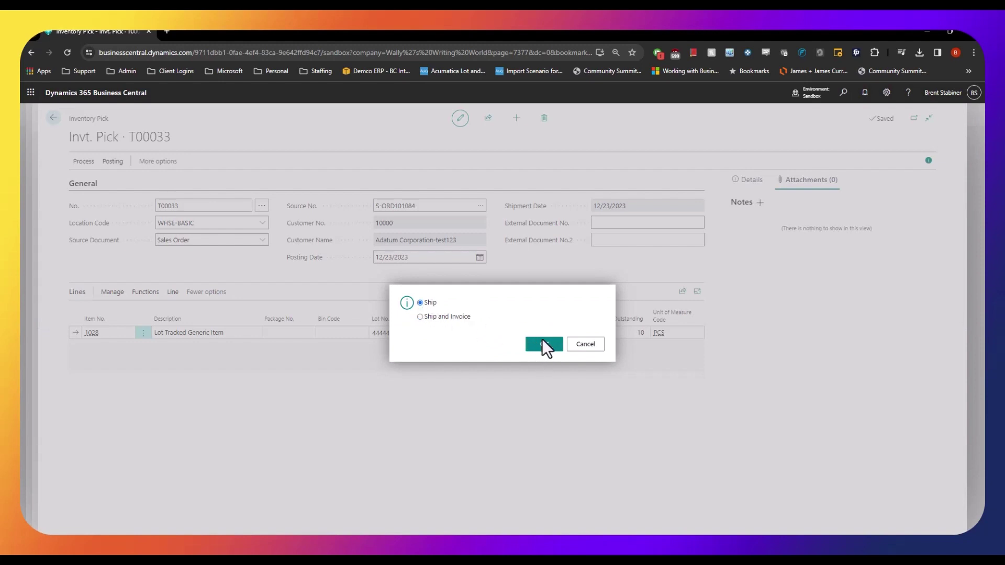
pyautogui.click(544, 343)
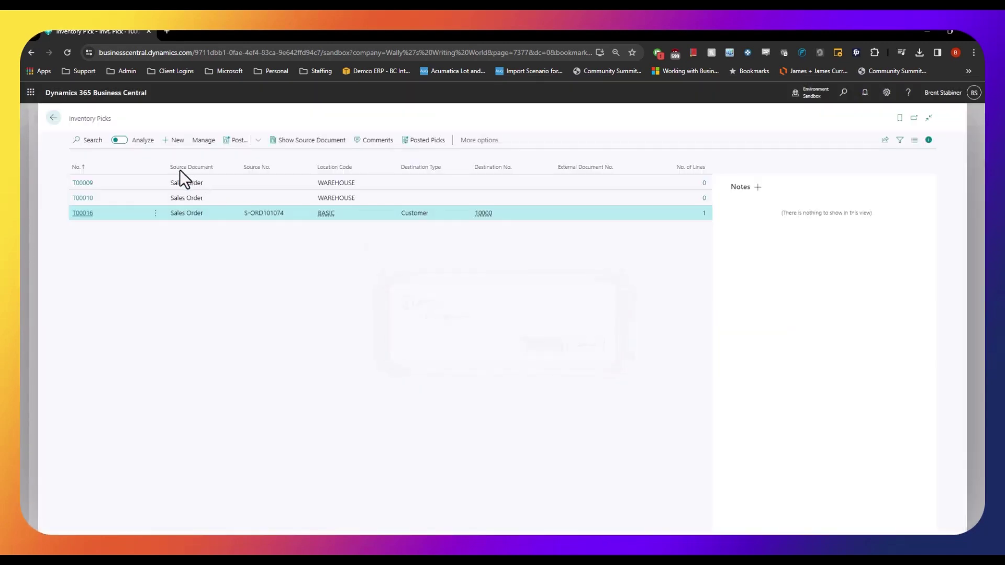
# Step: Create a new sales order and copy the shipped order into it with document type Order, including the header and without recalculating lines
pyautogui.click(56, 118)
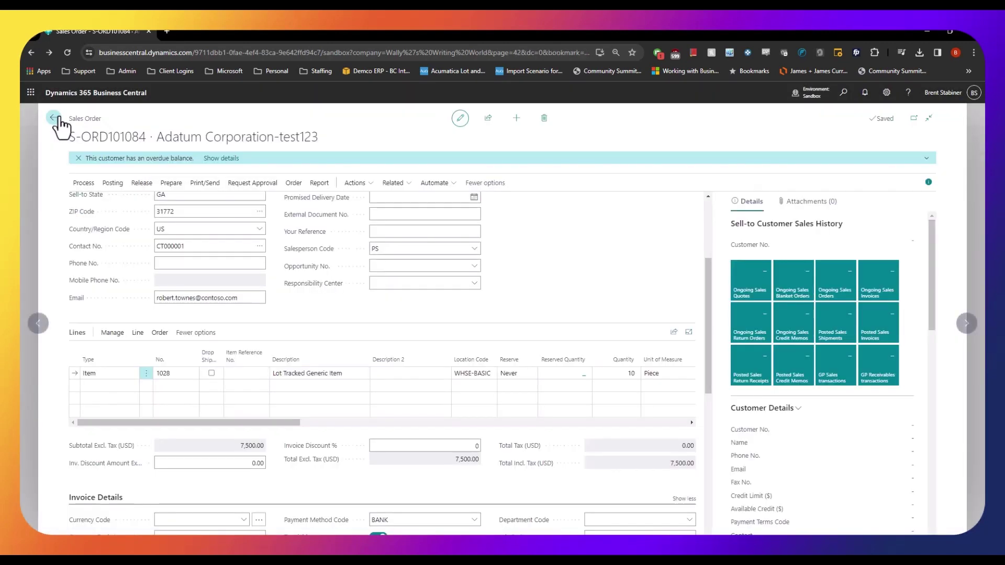
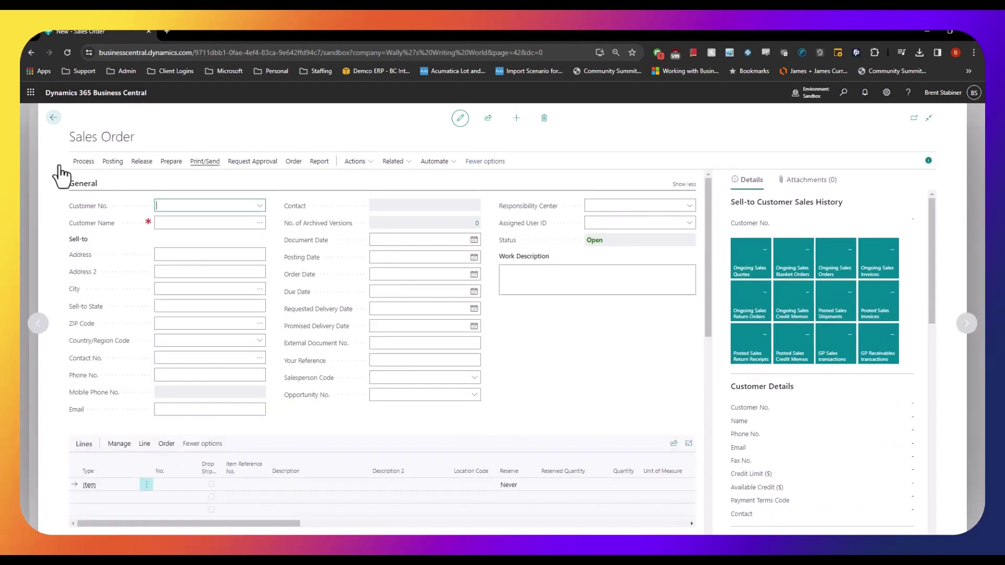
pyautogui.click(84, 162)
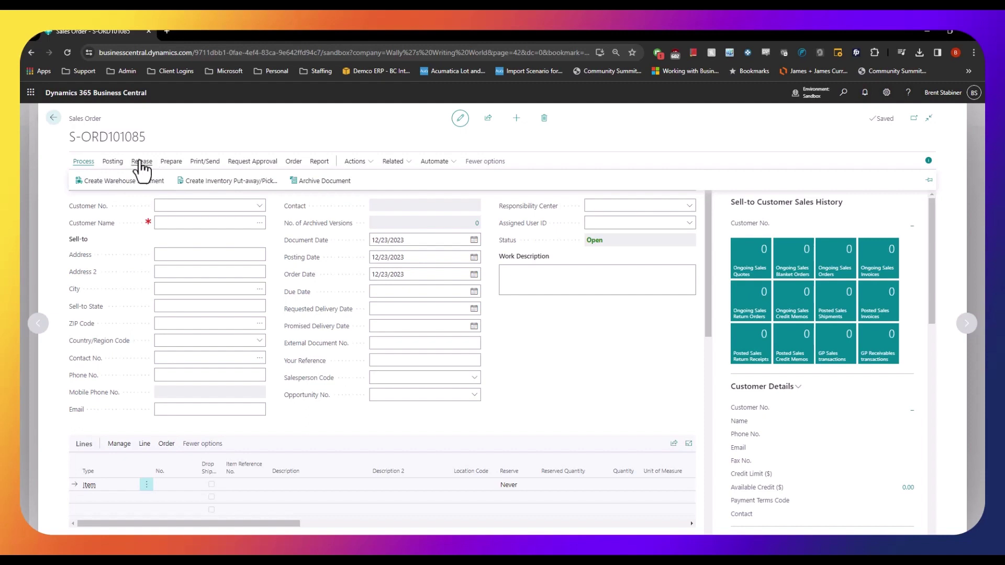
pyautogui.click(172, 163)
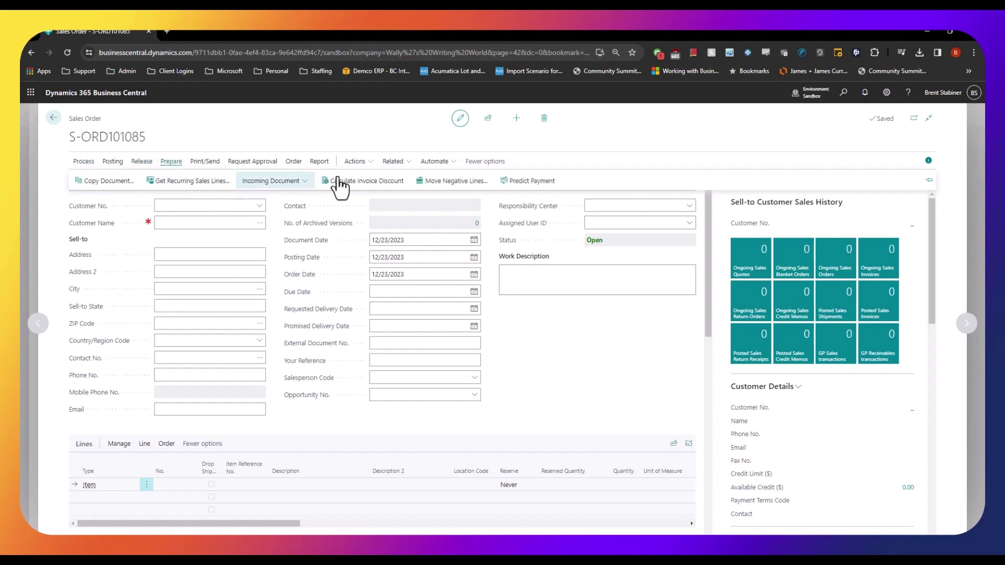
pyautogui.click(118, 183)
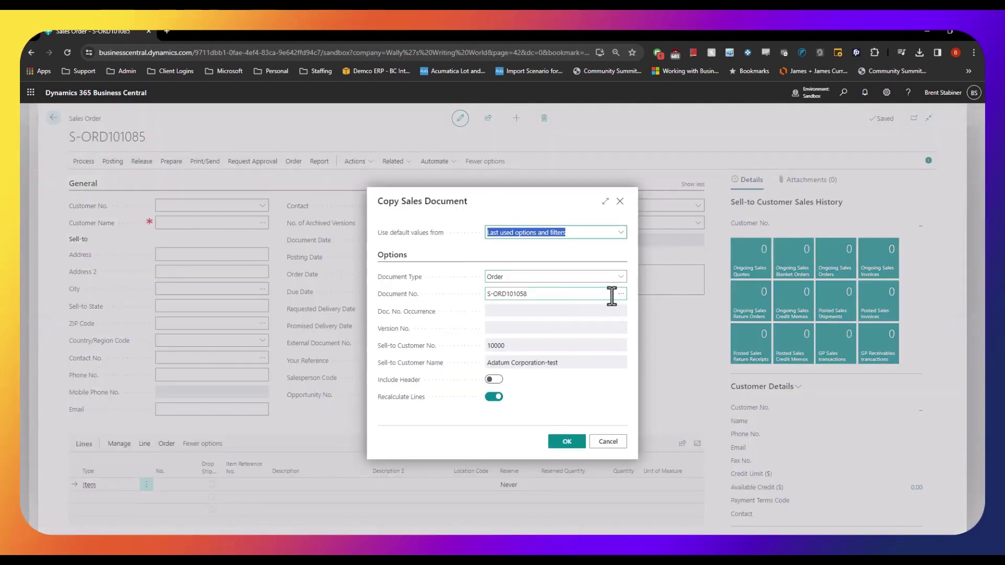
pyautogui.click(611, 293)
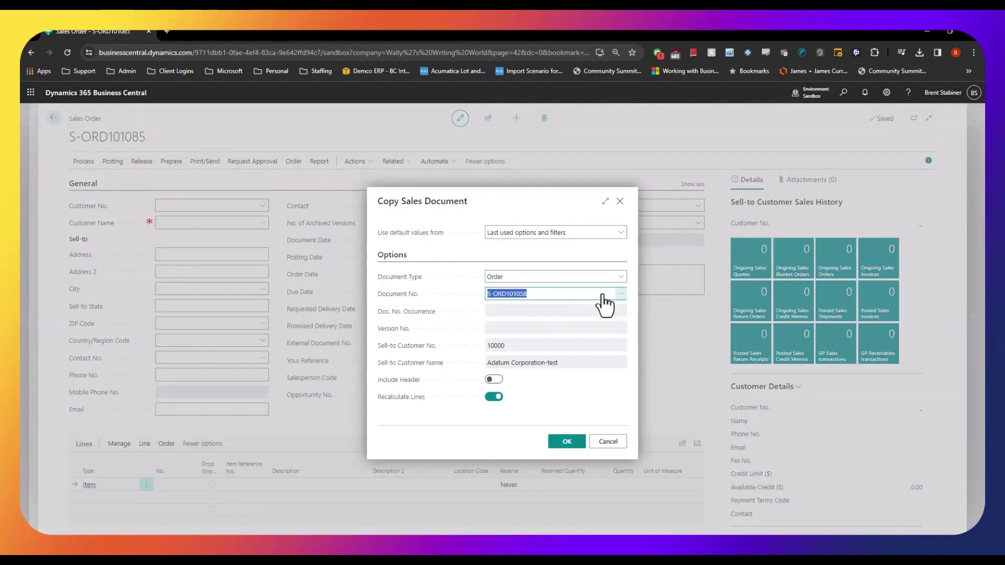
pyautogui.hotkey('alt', 'Down')
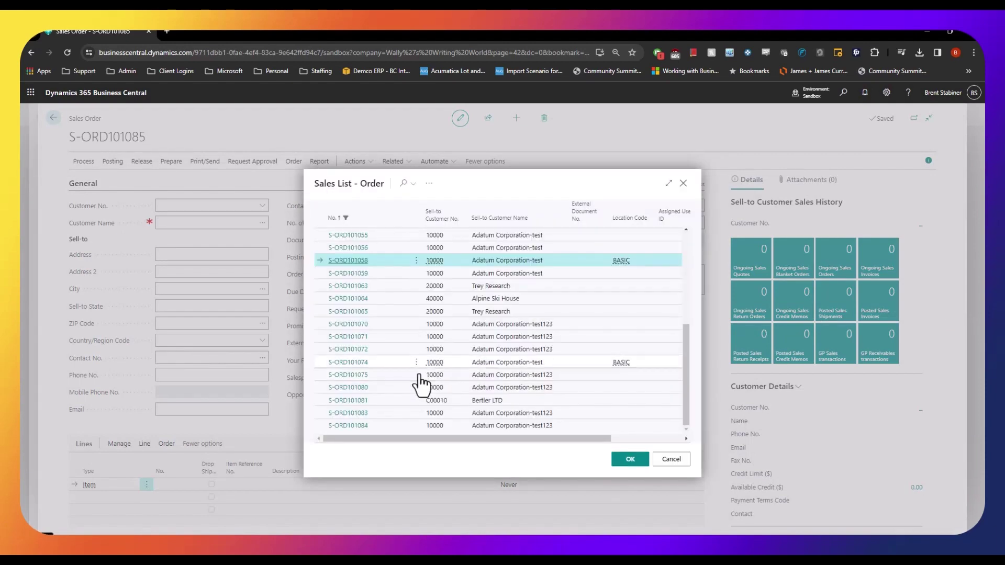
pyautogui.doubleClick(352, 426)
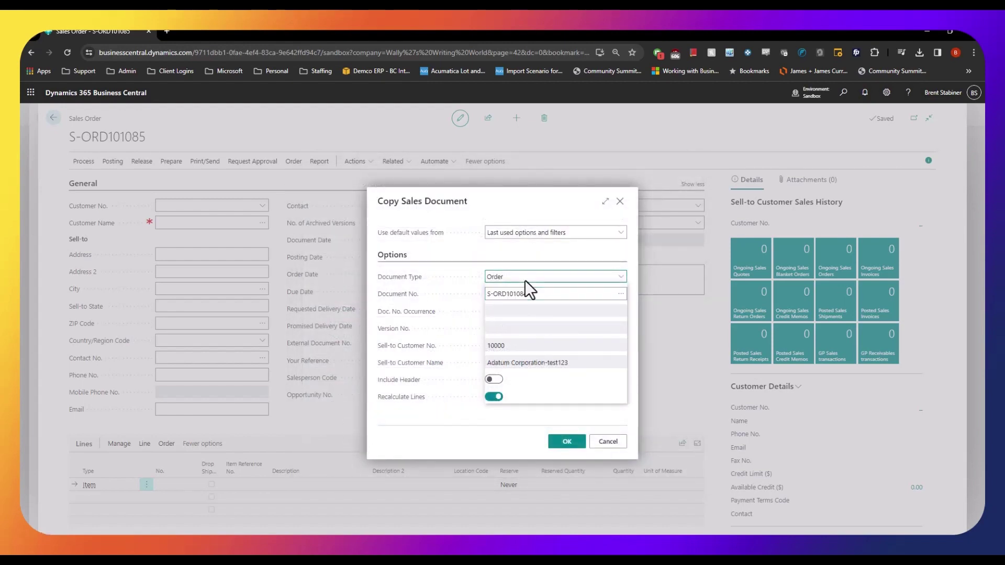
pyautogui.click(526, 280)
pyautogui.click(495, 306)
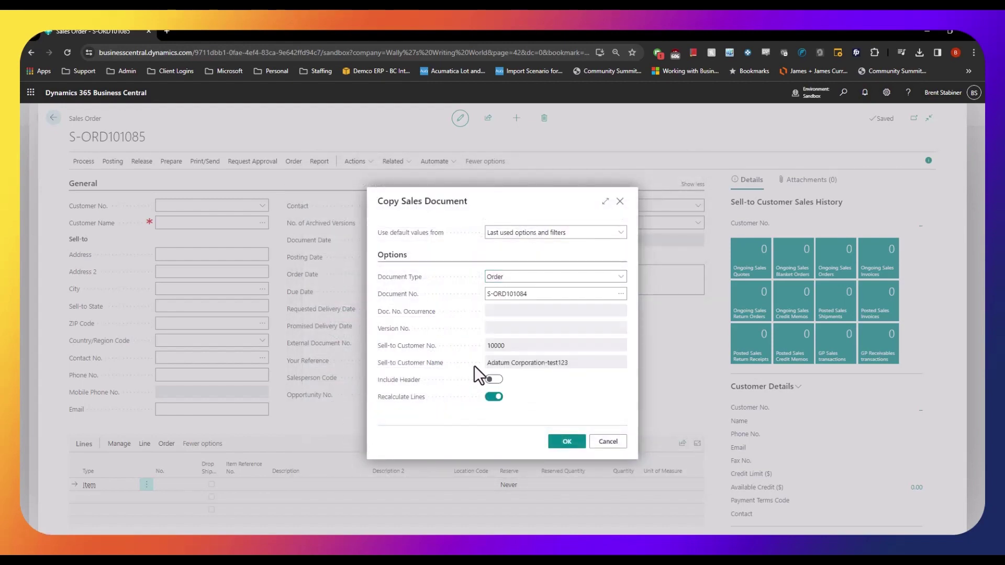
pyautogui.click(493, 378)
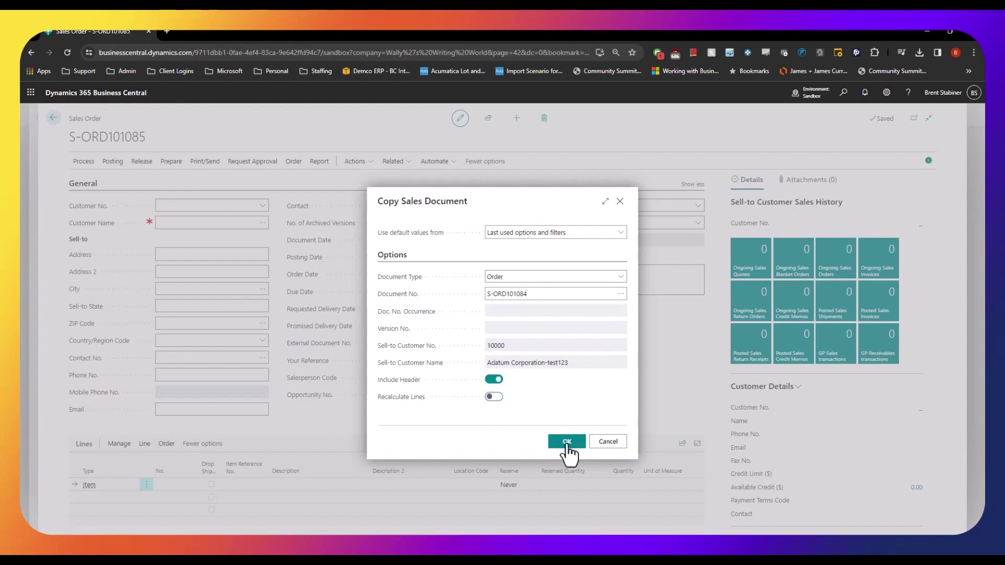
pyautogui.click(567, 441)
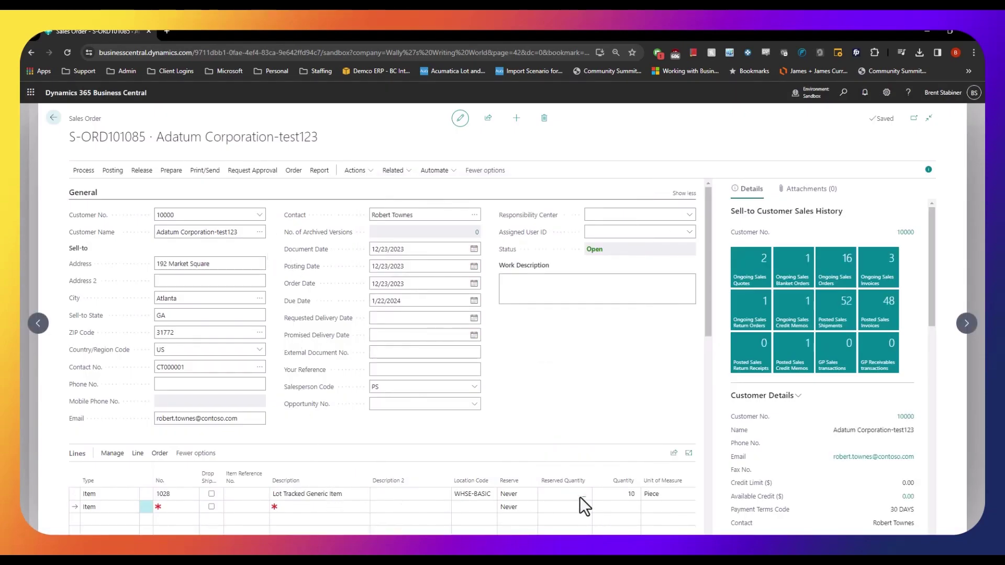
# Step: Change the location code of the item 1028 line on the new sales order to WHSE-ADV
pyautogui.click(476, 495)
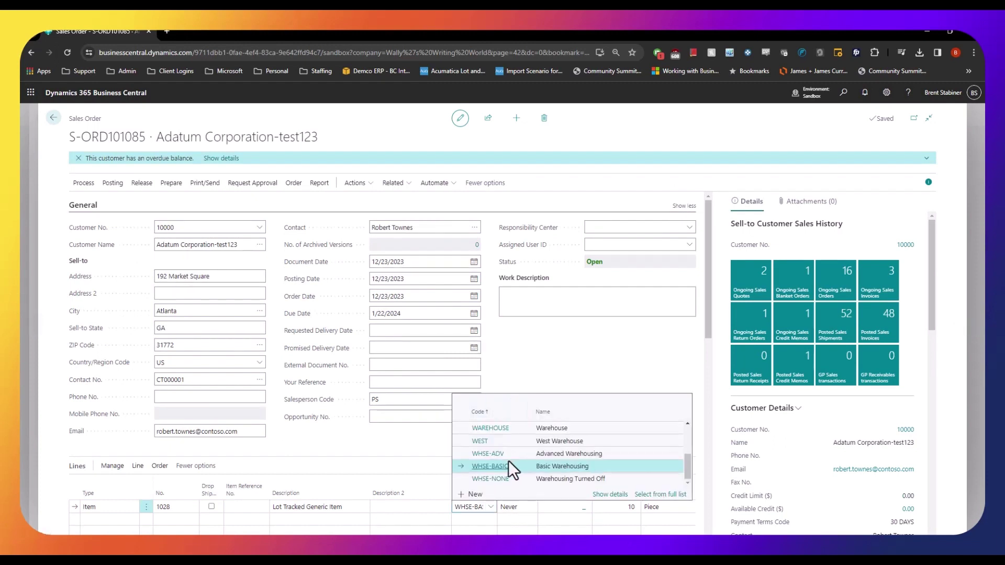
pyautogui.click(506, 454)
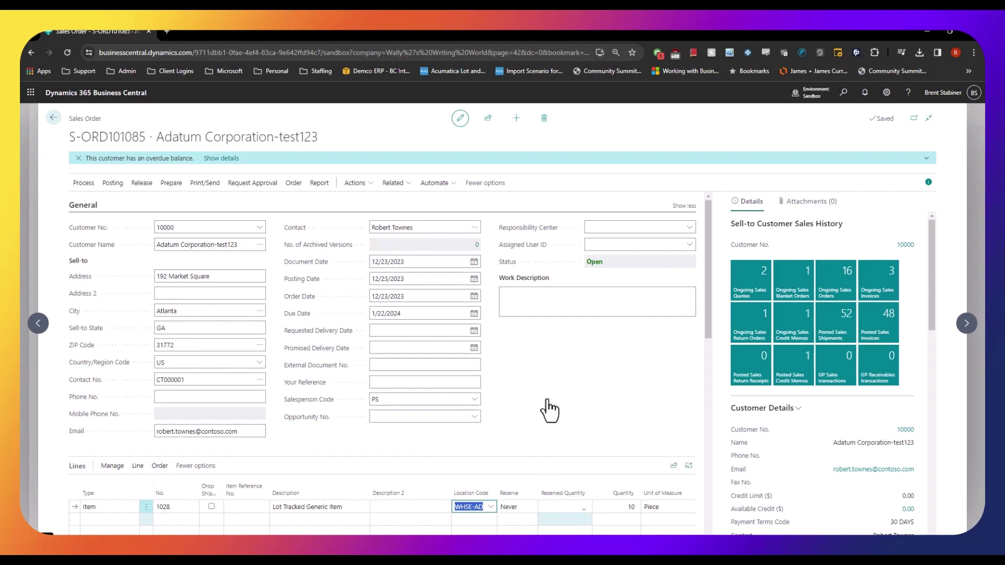
pyautogui.press('Tab')
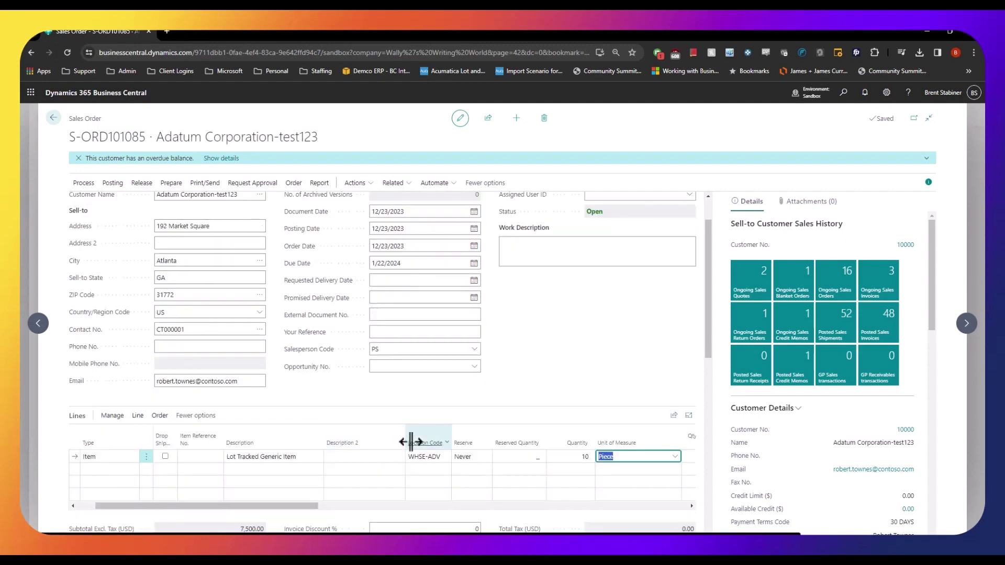
pyautogui.press('Tab')
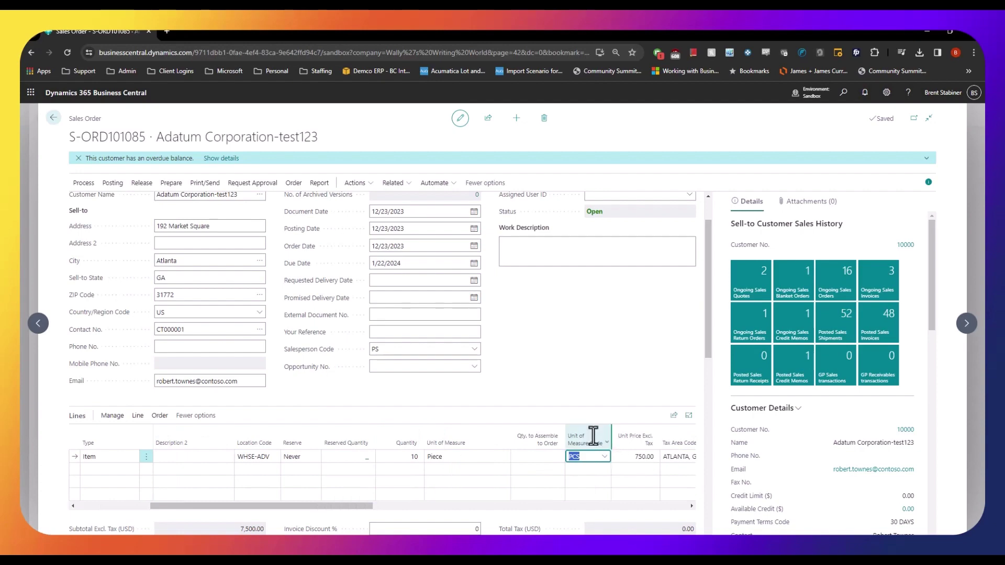
# Step: Release the sales order and create a warehouse shipment from it
pyautogui.scroll(-2, 608, 455)
pyautogui.scroll(4, 135, 210)
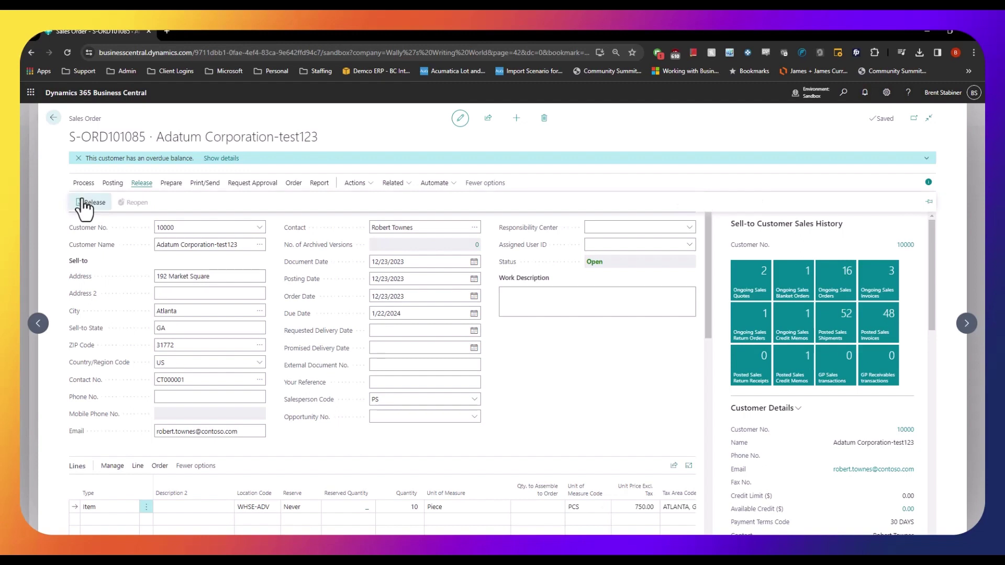
pyautogui.click(84, 204)
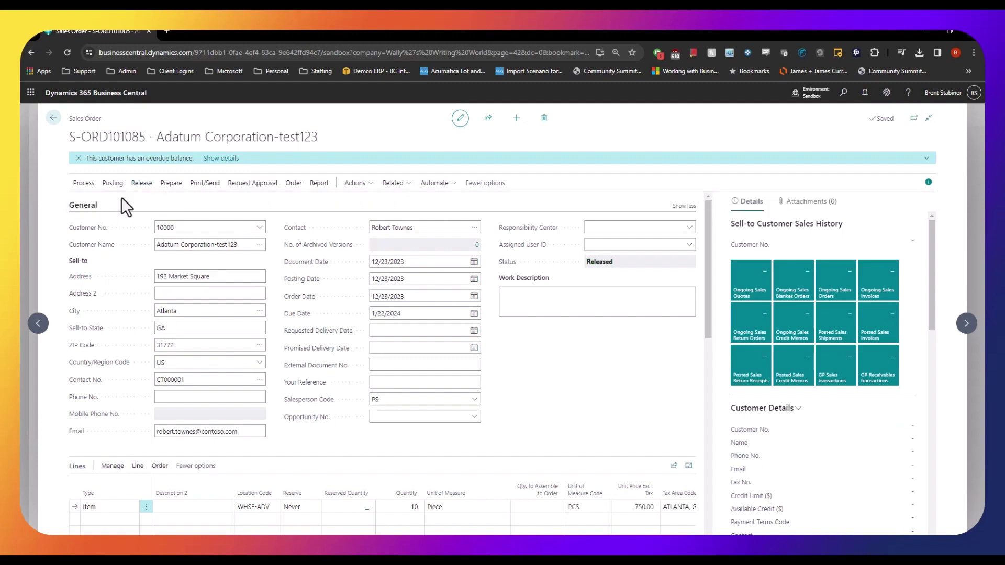
pyautogui.click(83, 184)
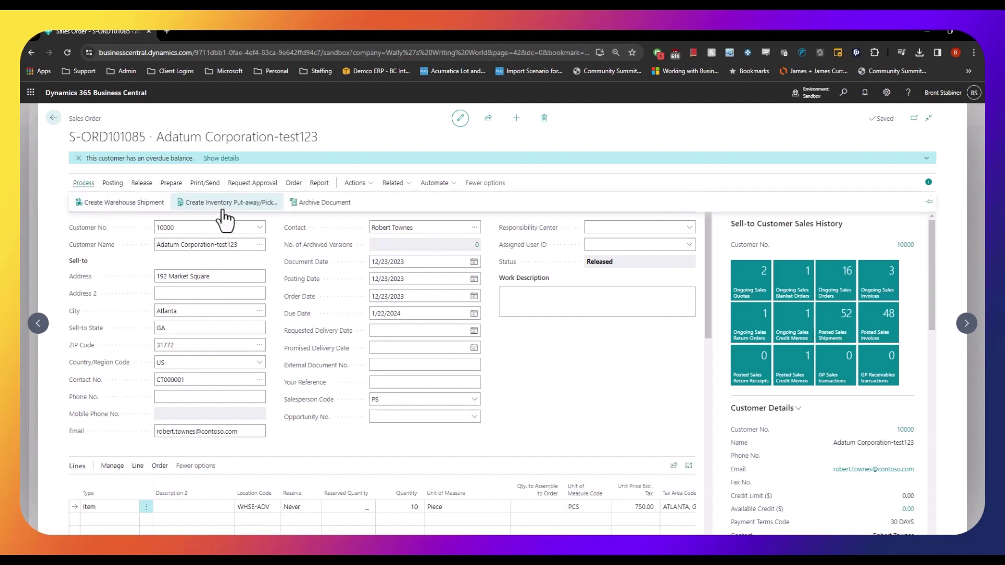
pyautogui.click(146, 205)
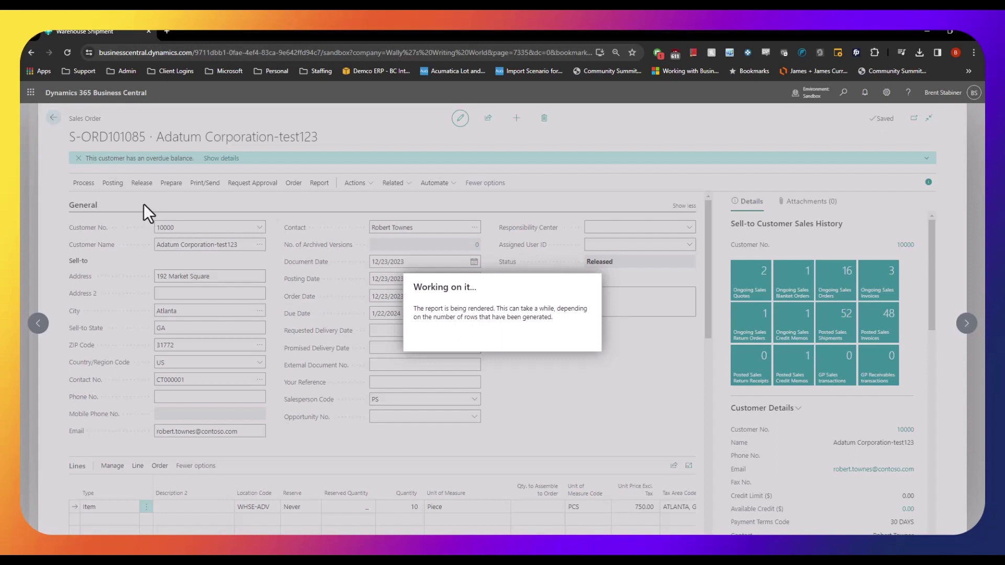
pyautogui.click(585, 344)
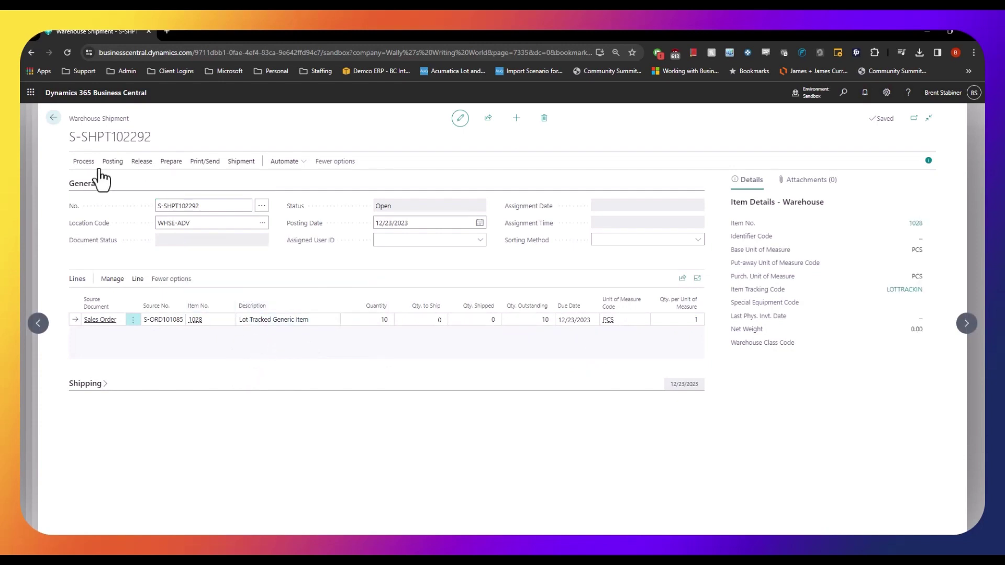
# Step: Create a pick for the warehouse shipment with Print Document enabled and send the picking list to a PDF file
pyautogui.click(80, 163)
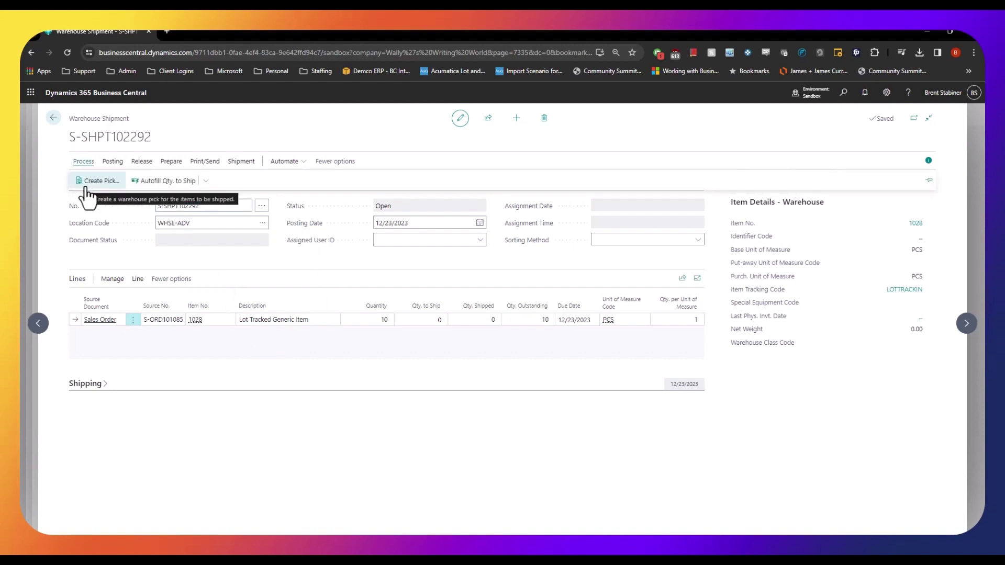
pyautogui.click(86, 187)
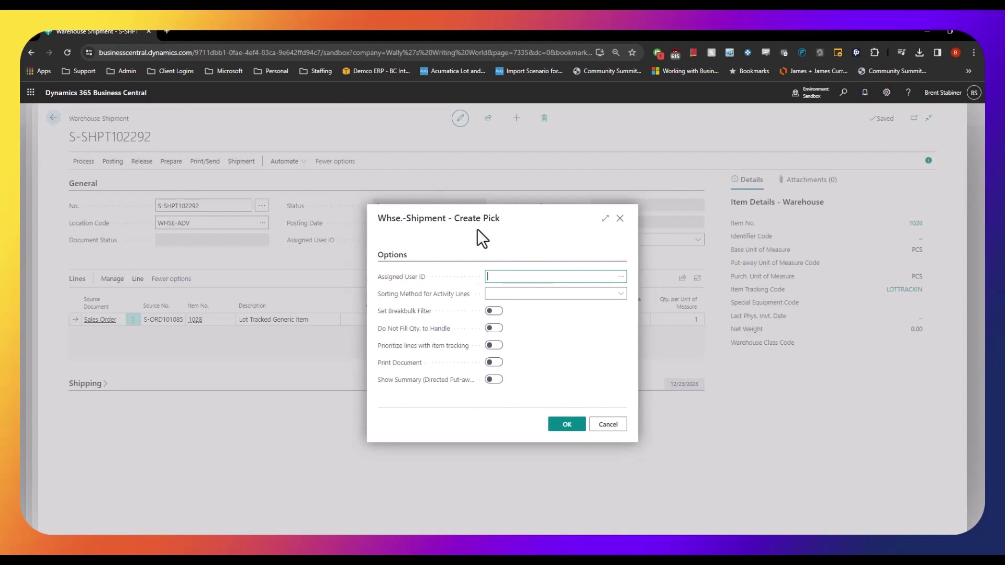
pyautogui.click(494, 362)
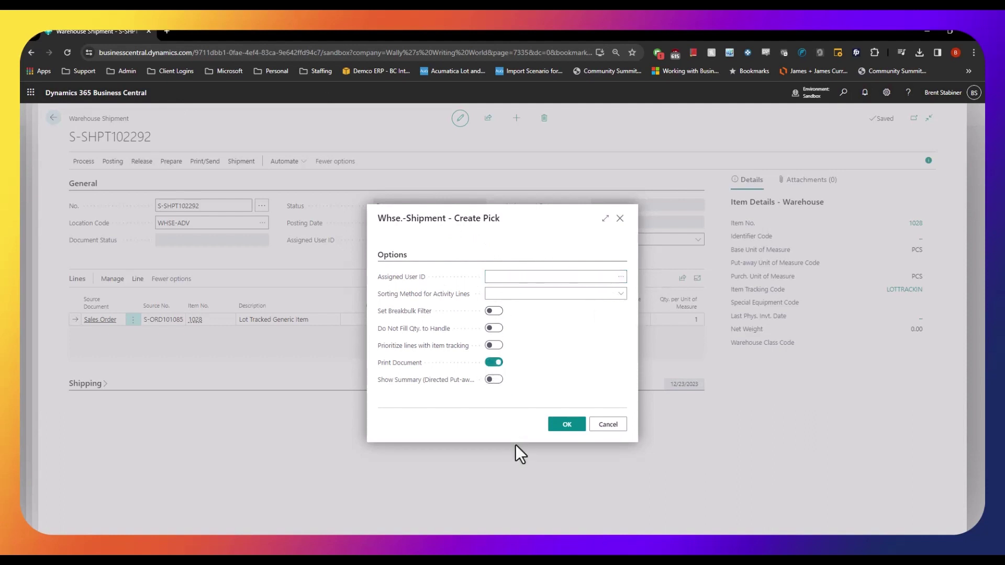
pyautogui.click(565, 428)
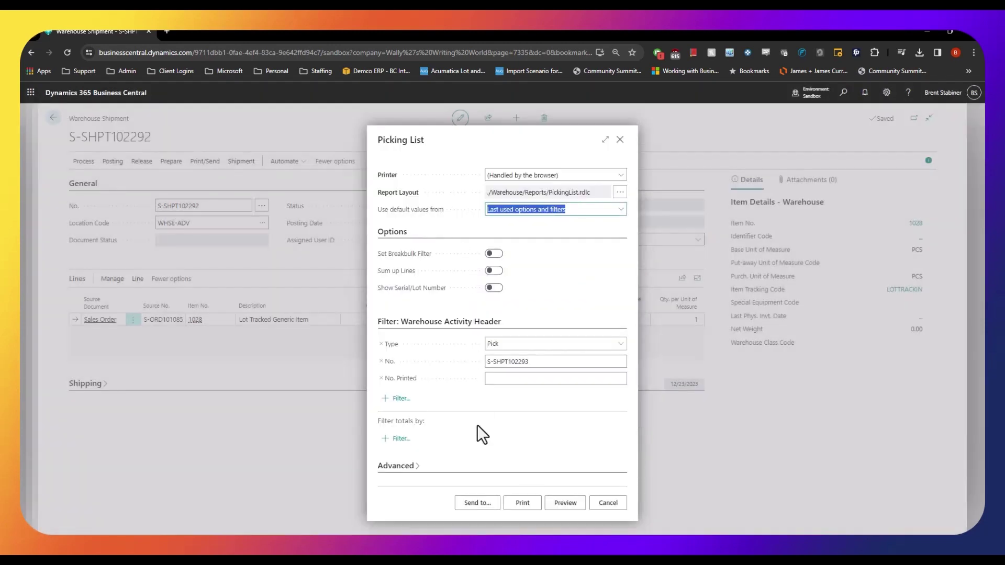
pyautogui.click(479, 503)
pyautogui.click(543, 380)
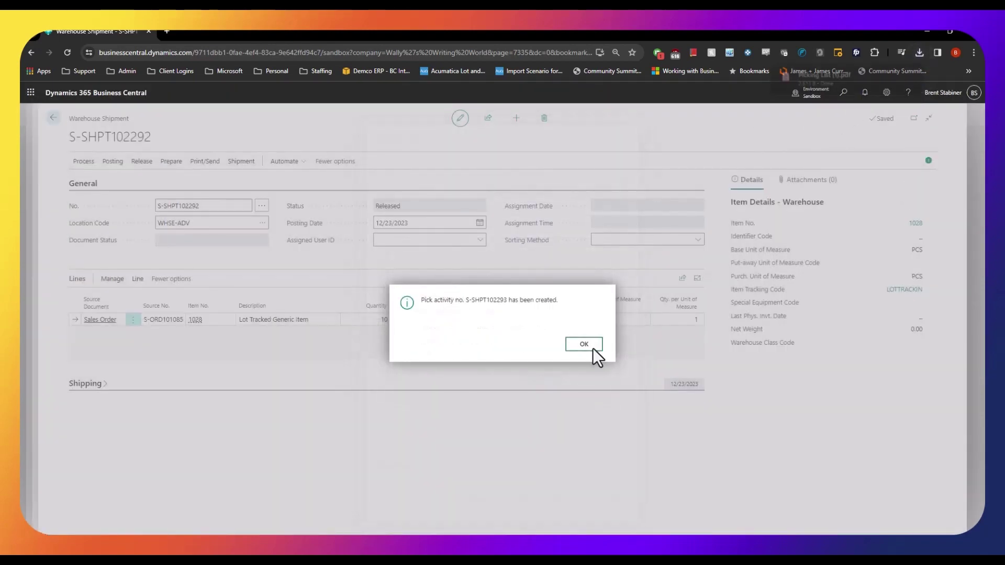
# Step: View the downloaded Picking List PDF, close it, and return to the warehouse shipment
pyautogui.click(831, 76)
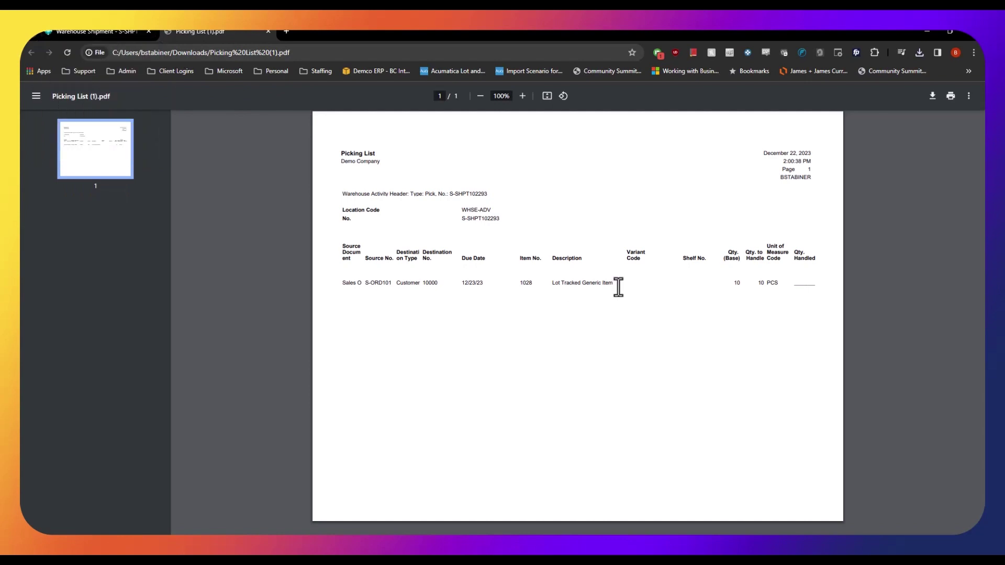
pyautogui.click(268, 32)
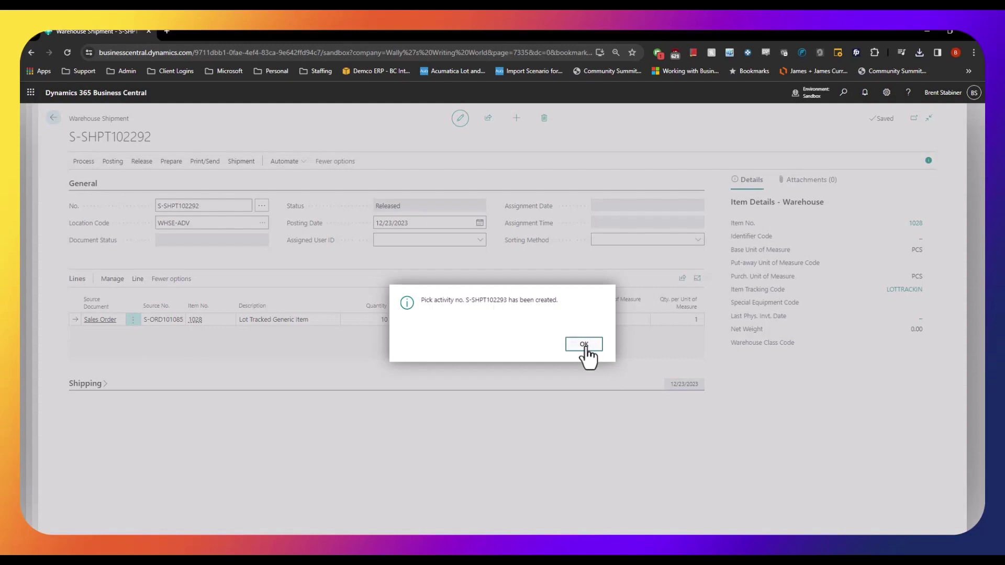
pyautogui.click(584, 346)
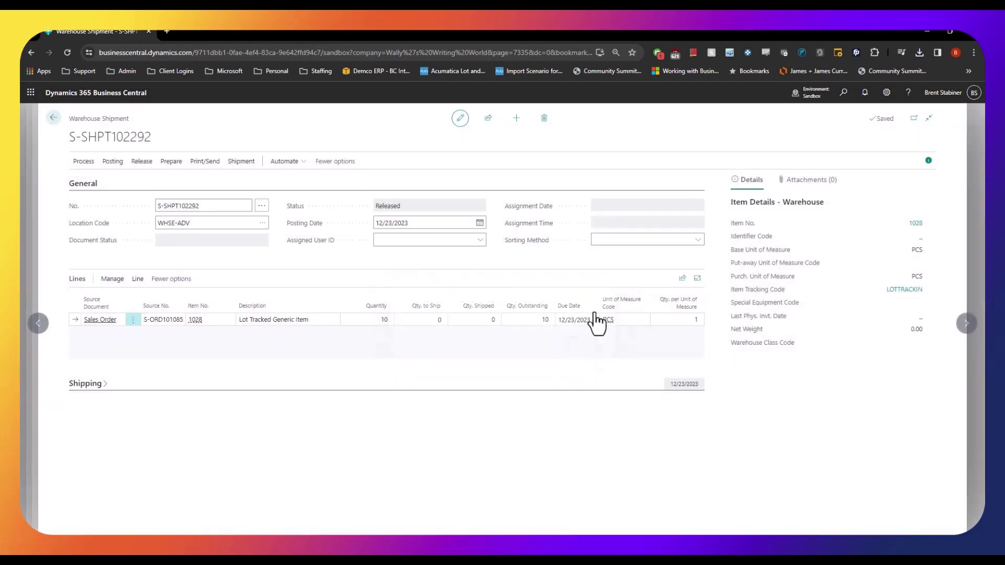
# Step: Search for the Warehouse Picks list and open the pick at location WHSE-ADV
pyautogui.click(844, 93)
pyautogui.write('war')
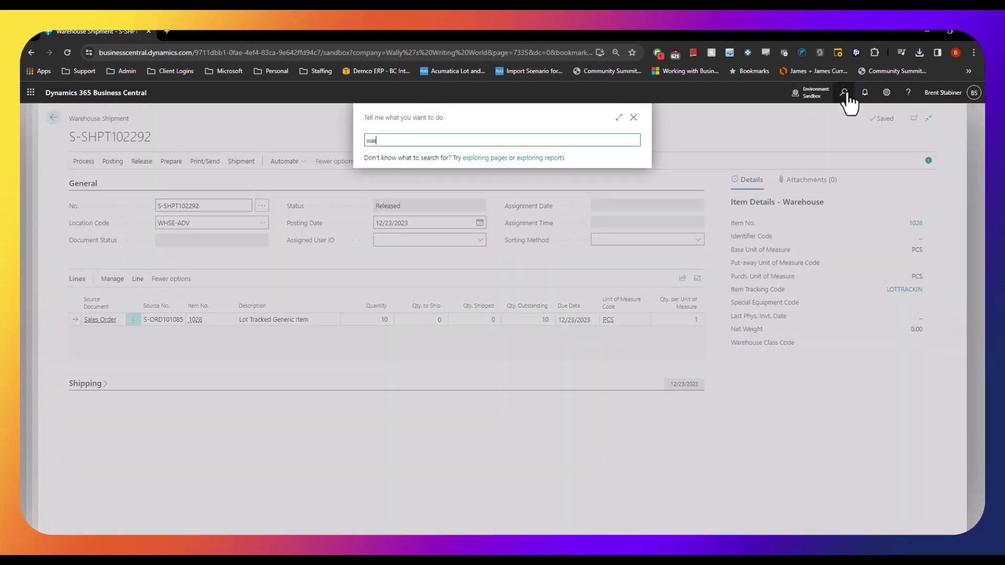
pyautogui.write('ehouse pi')
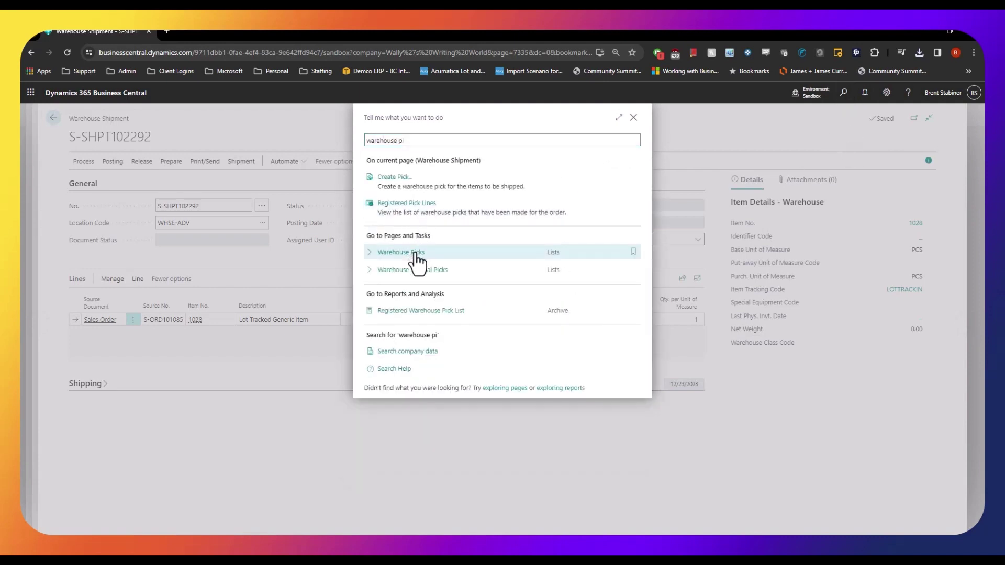
pyautogui.click(417, 254)
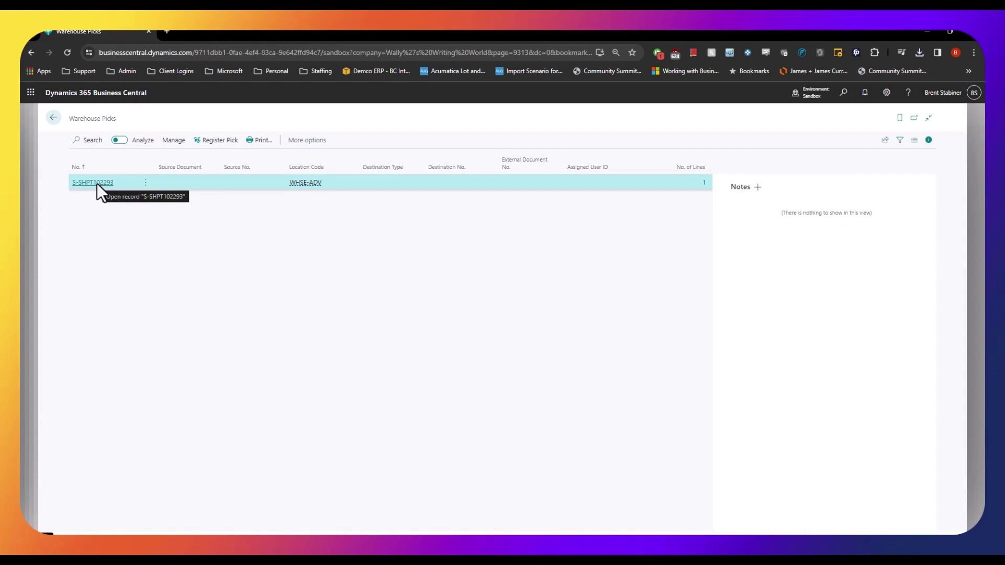
pyautogui.click(96, 183)
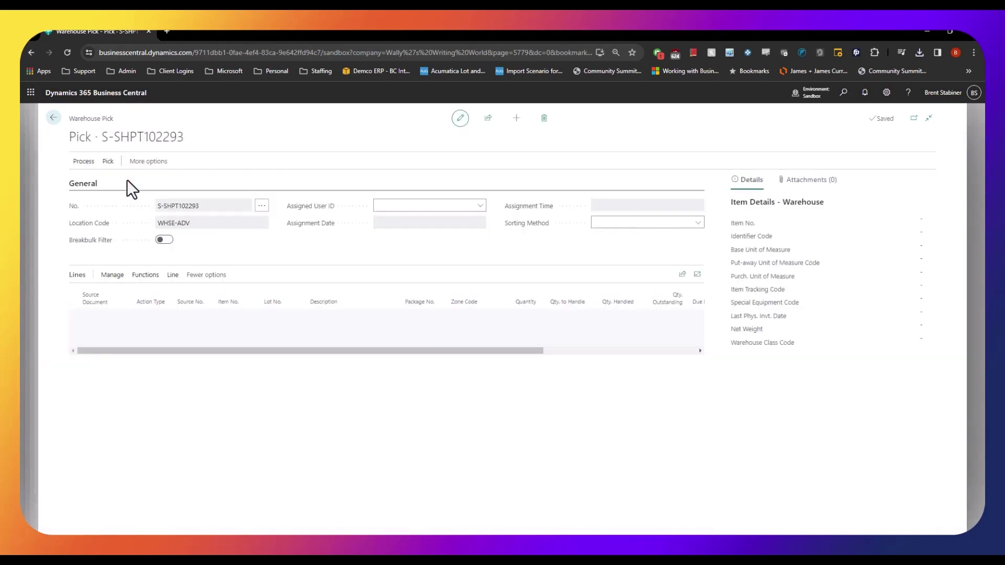
# Step: Assign lot number 666666666 to the item 1028 pick line and check its quantity to handle
pyautogui.click(270, 315)
pyautogui.click(300, 315)
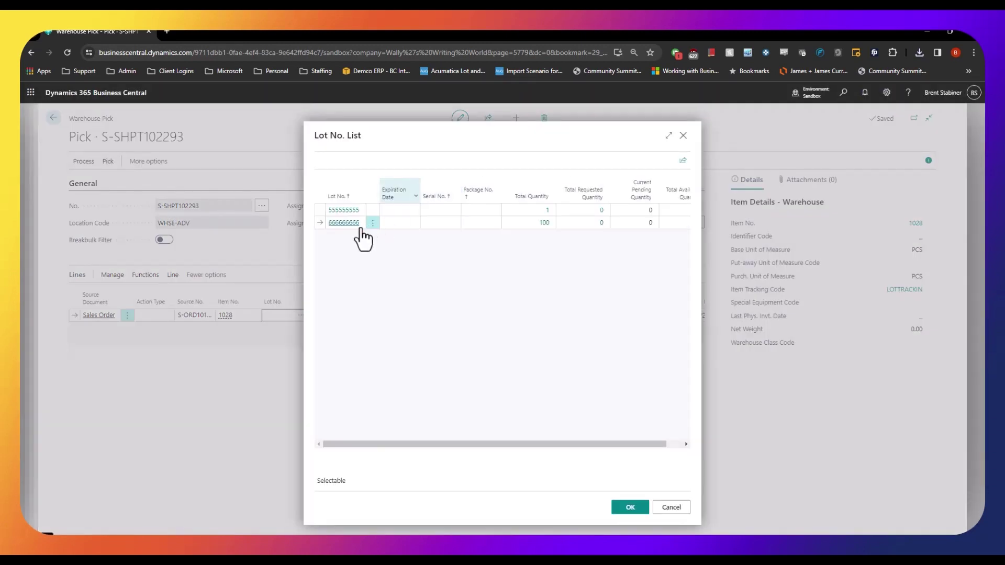
pyautogui.click(629, 512)
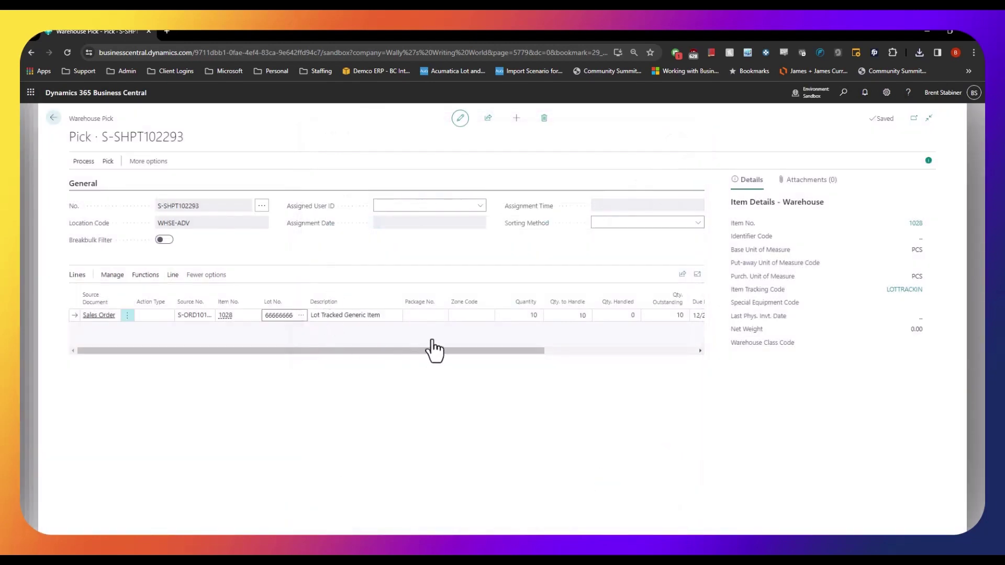
pyautogui.click(567, 315)
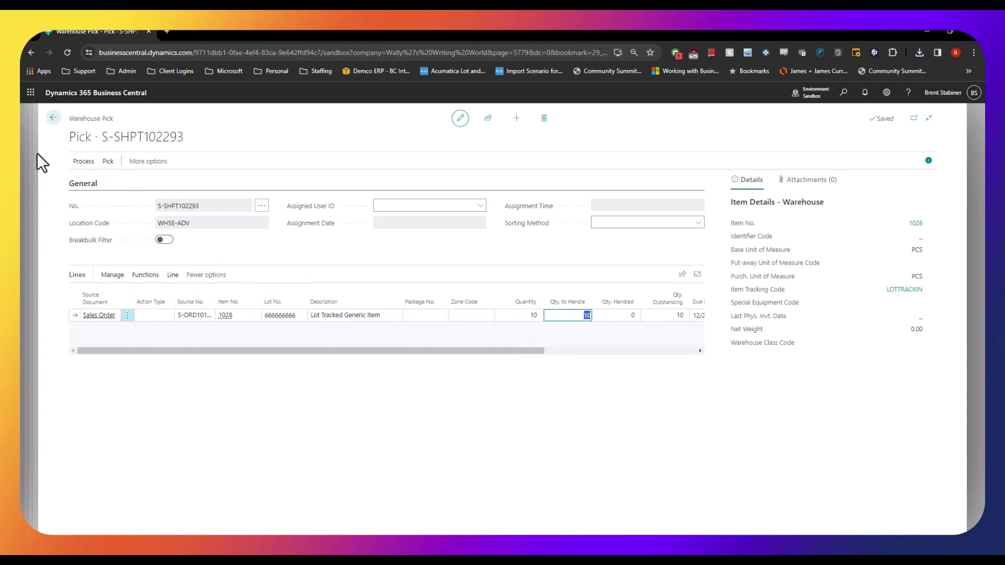
# Step: Register the warehouse pick for item 1028 and return to the warehouse shipment
pyautogui.click(83, 161)
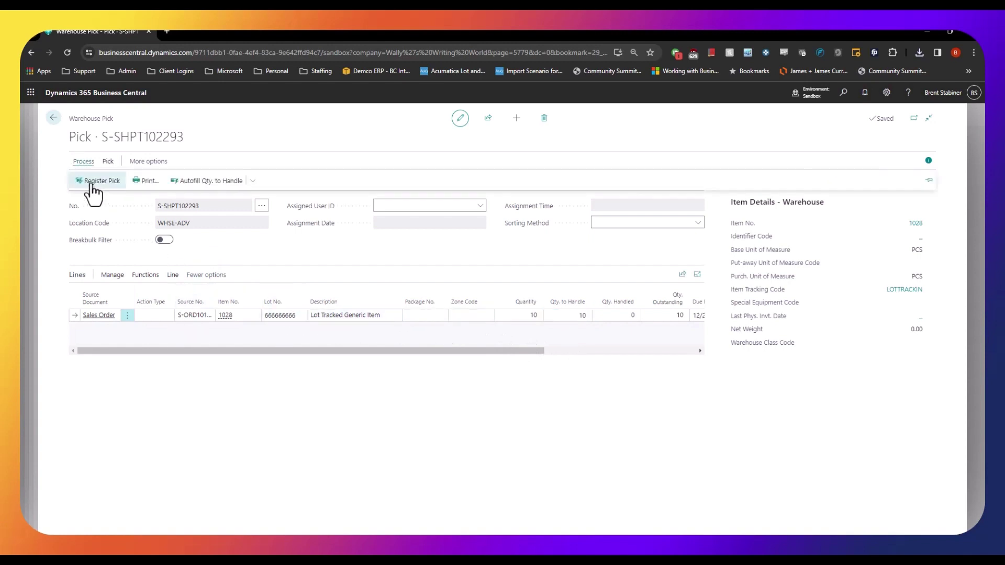
pyautogui.click(100, 181)
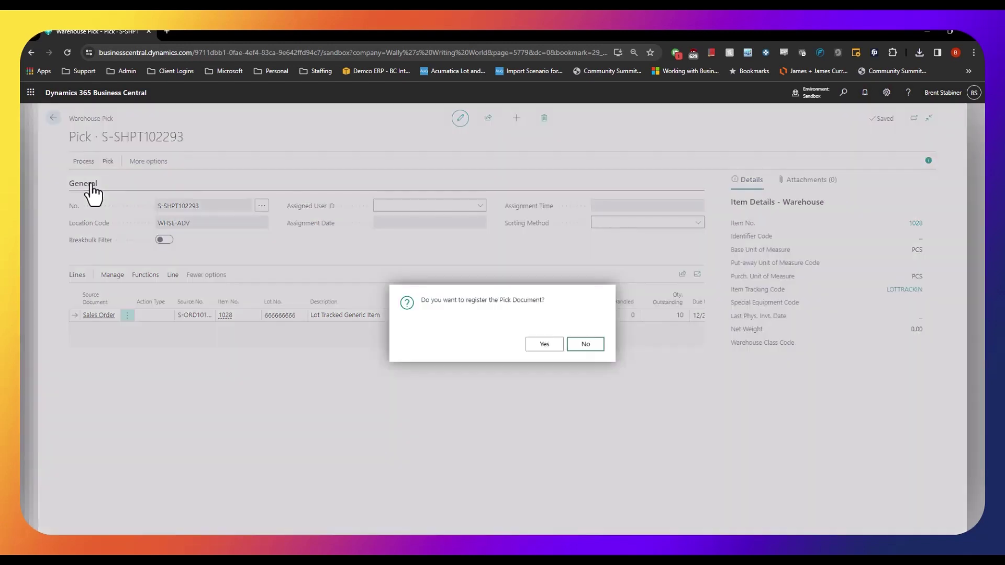
pyautogui.click(544, 343)
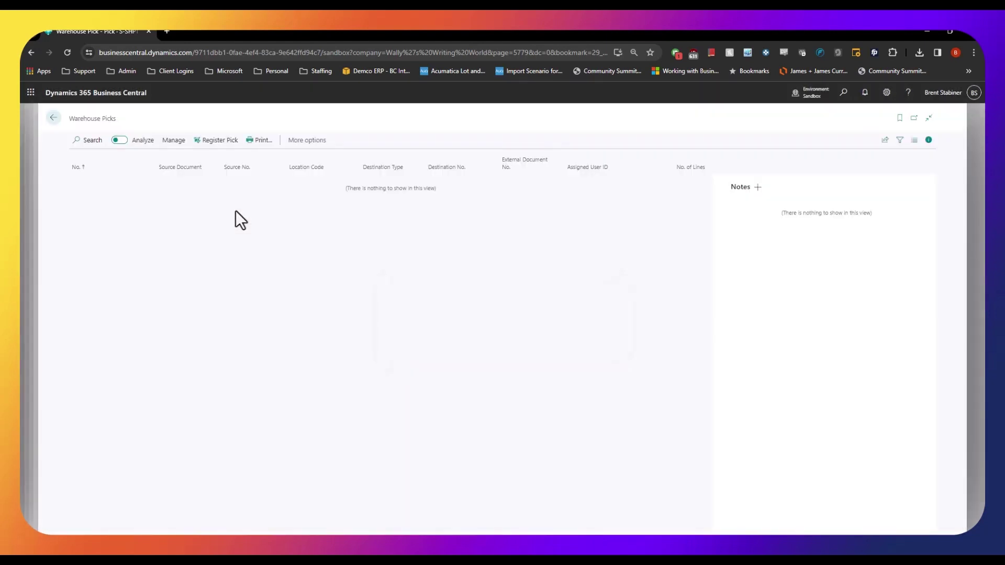
pyautogui.click(53, 117)
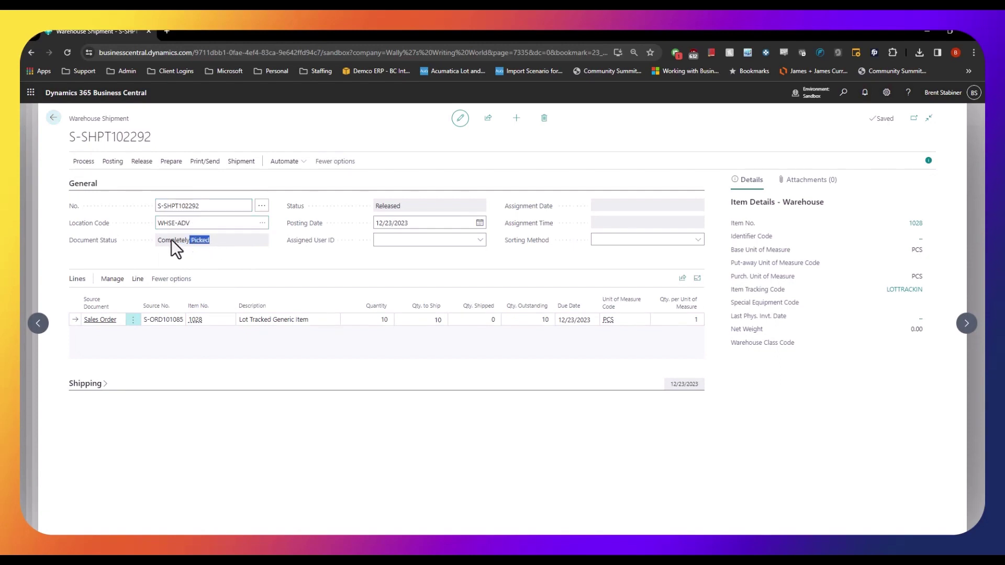
# Step: Check the warehouse shipment's document status and line quantities, and post it with the Ship option
pyautogui.click(154, 240)
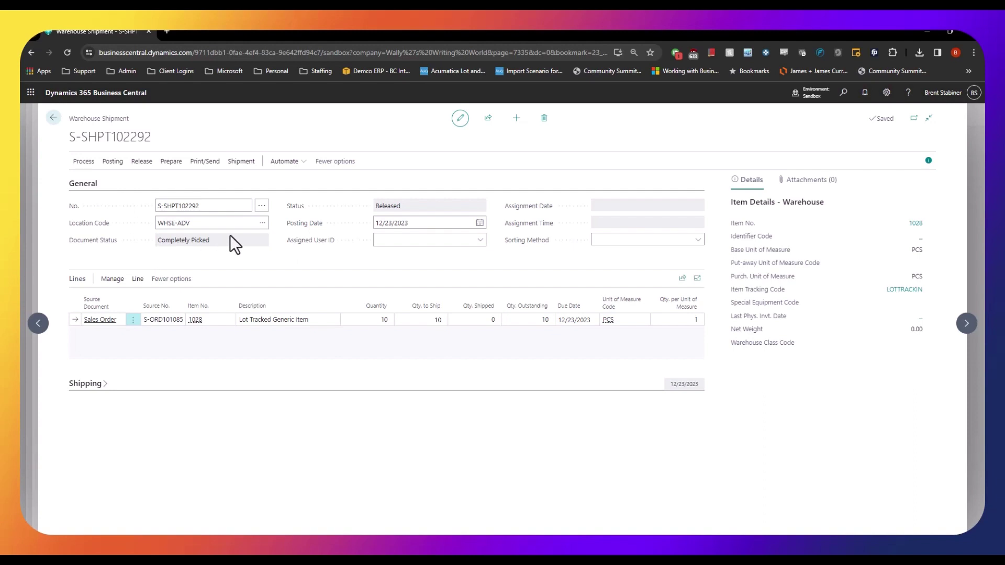
pyautogui.click(369, 320)
pyautogui.click(430, 319)
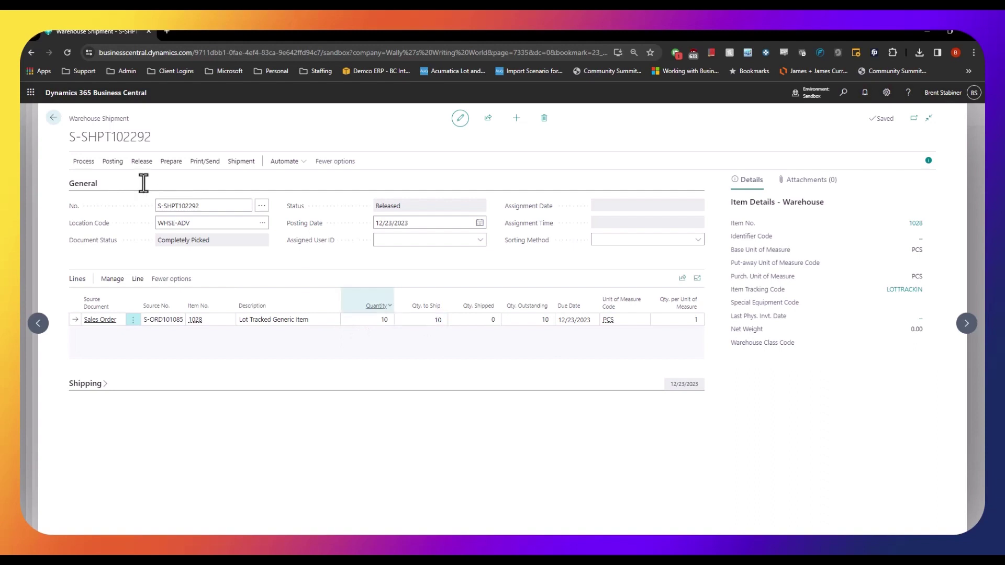
pyautogui.click(83, 163)
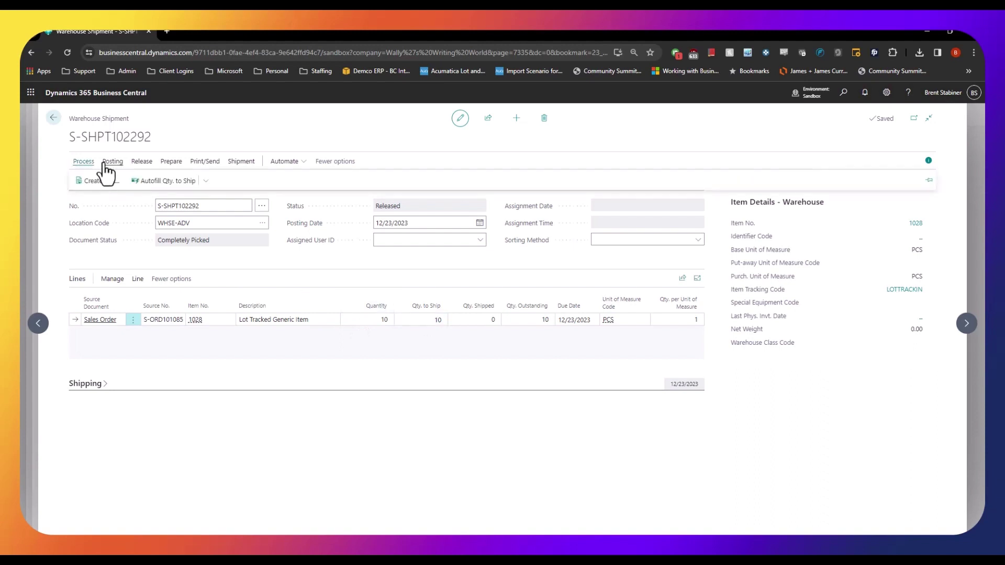
pyautogui.click(108, 163)
pyautogui.click(100, 184)
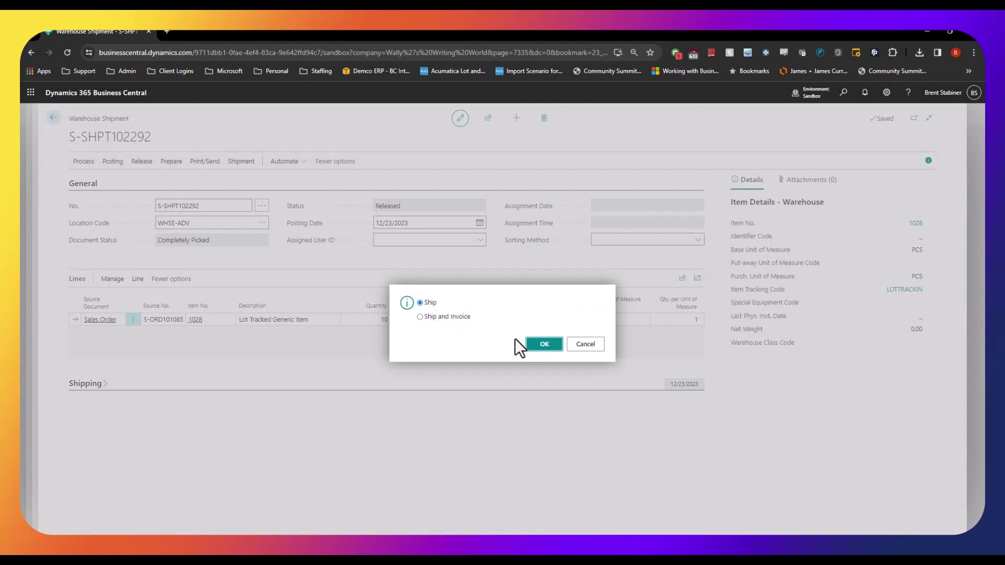
pyautogui.click(546, 345)
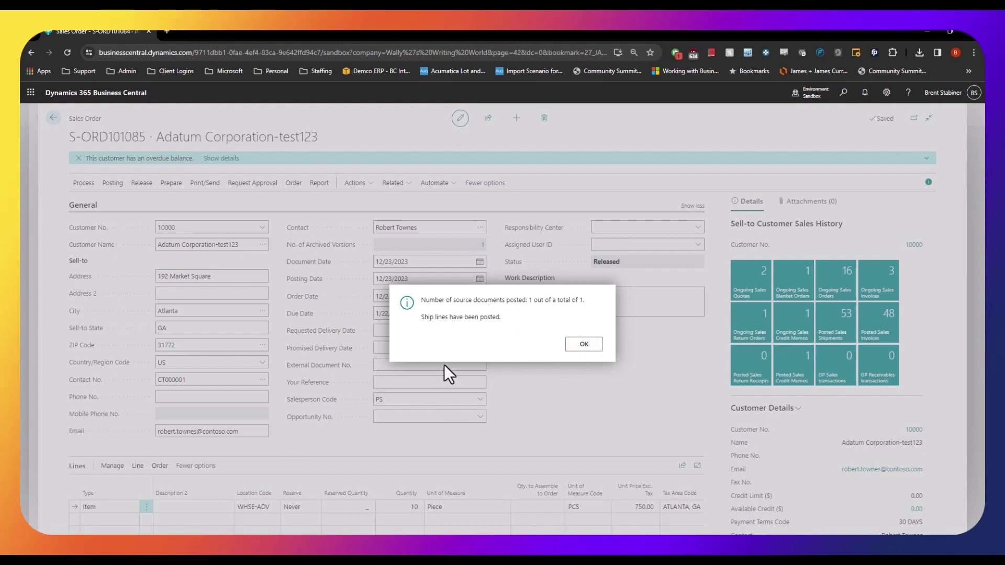
pyautogui.click(581, 345)
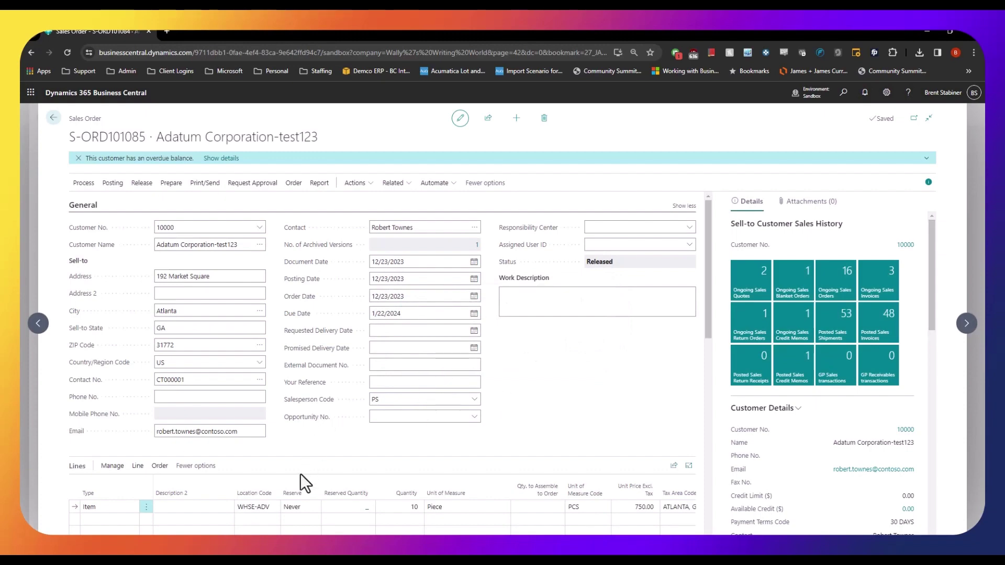
# Step: Check the shipped quantity on the sales order's item line and open its posted sales shipment lines
pyautogui.scroll(-4, 283, 377)
pyautogui.moveTo(277, 353); pyautogui.dragTo(521, 357)
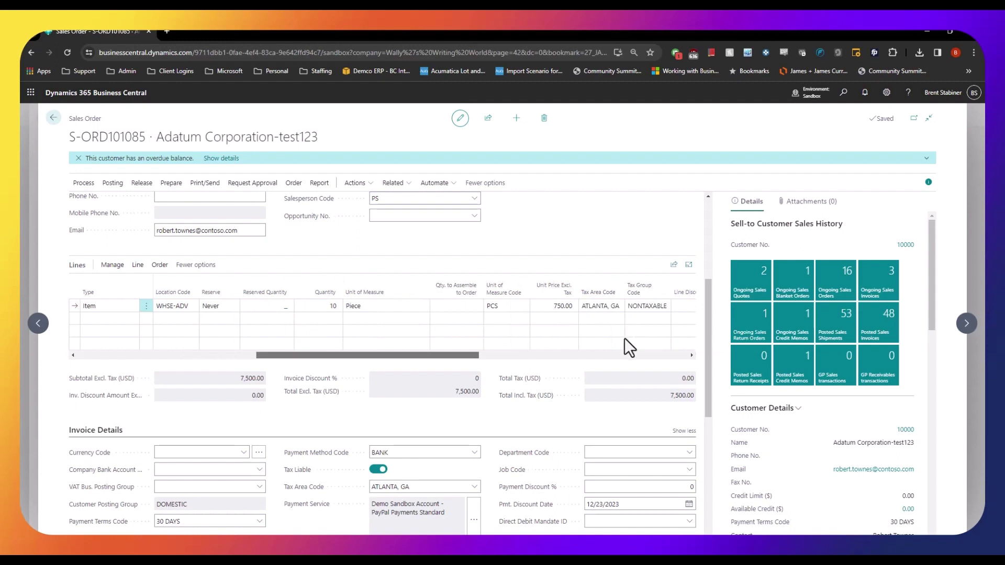
pyautogui.hscroll(3, 630, 337)
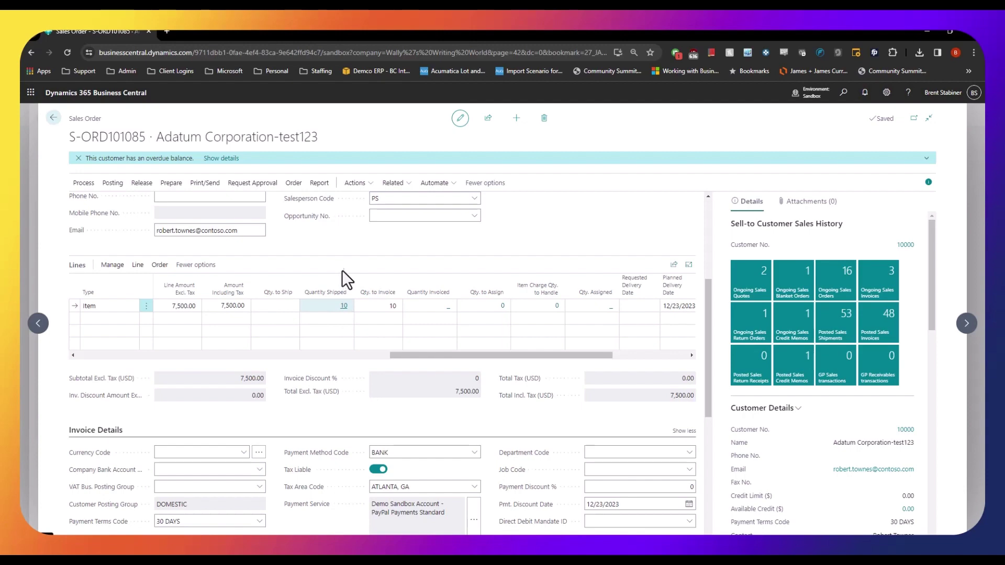
pyautogui.click(344, 305)
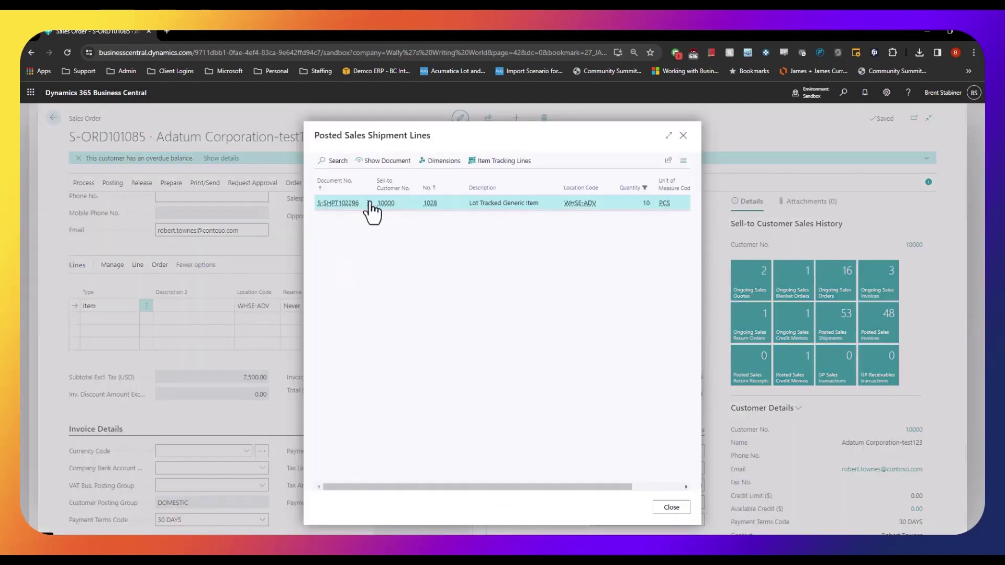
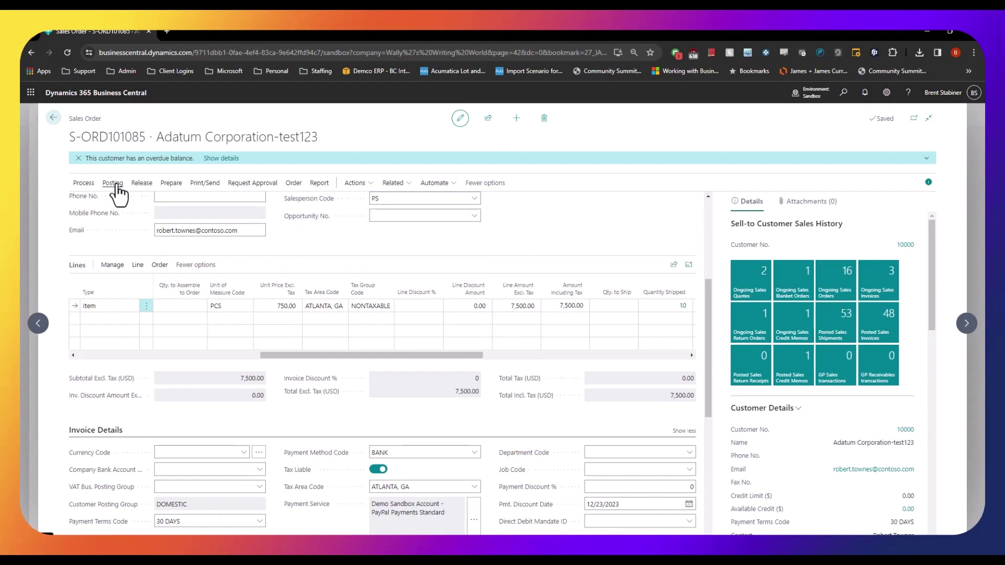
pyautogui.click(114, 184)
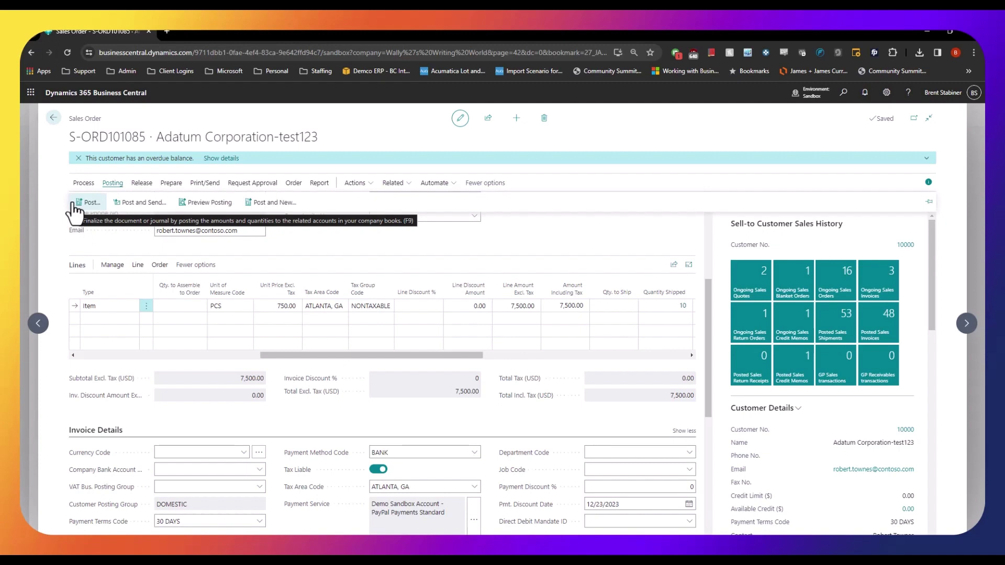
pyautogui.click(80, 211)
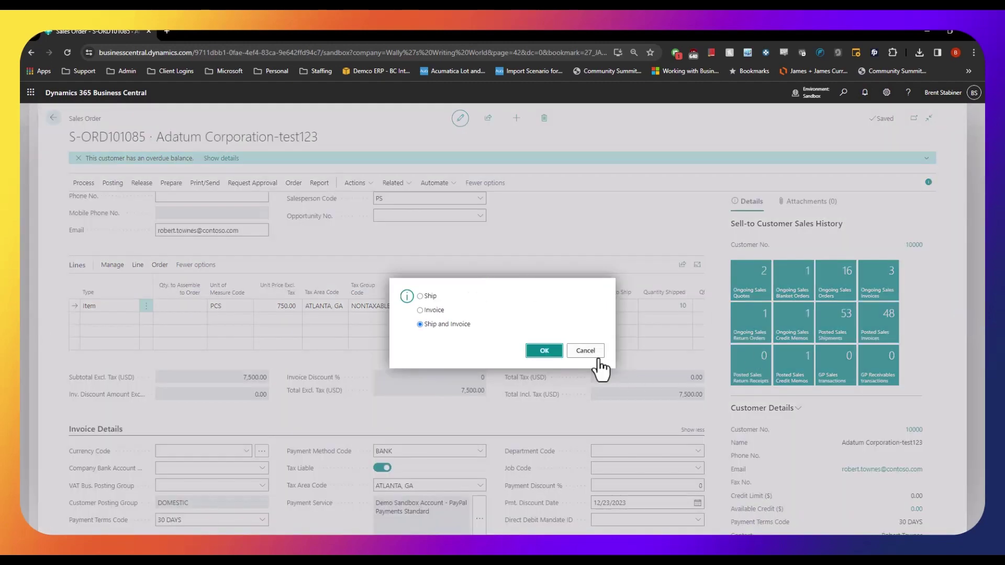
pyautogui.click(586, 350)
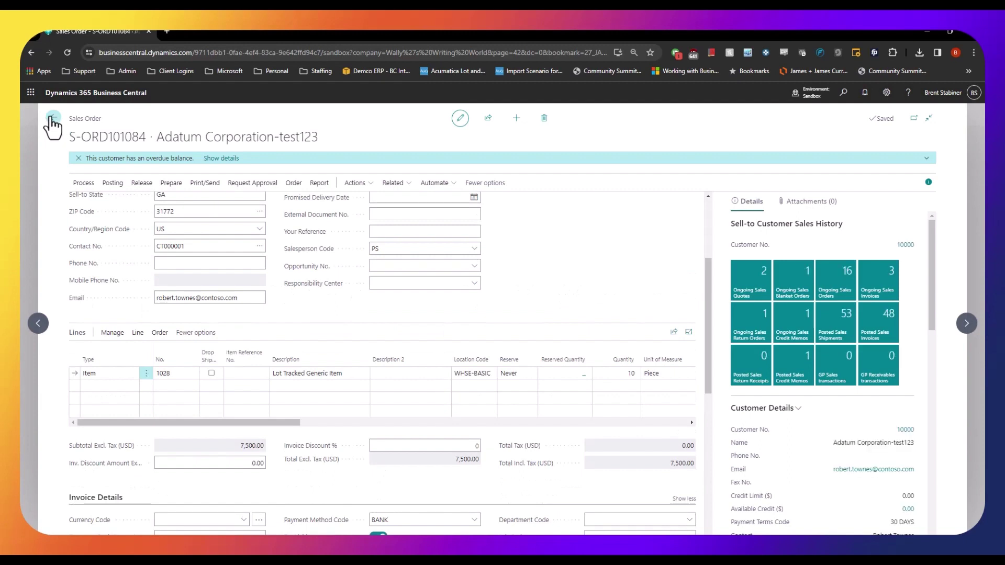
# Step: Go to the Sales Invoices list and create a new invoice for Adatum Corporation-test123
pyautogui.click(51, 118)
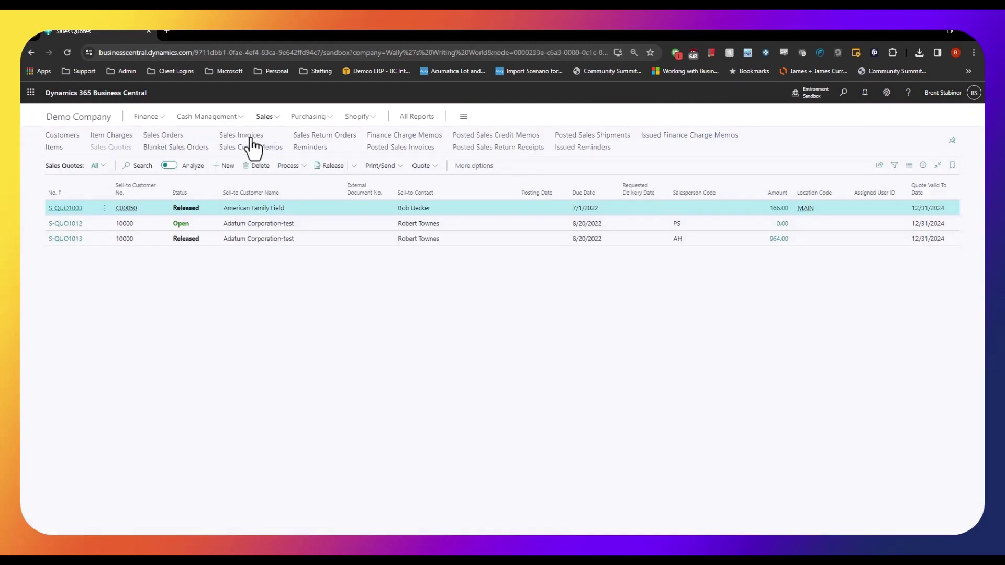
pyautogui.click(251, 137)
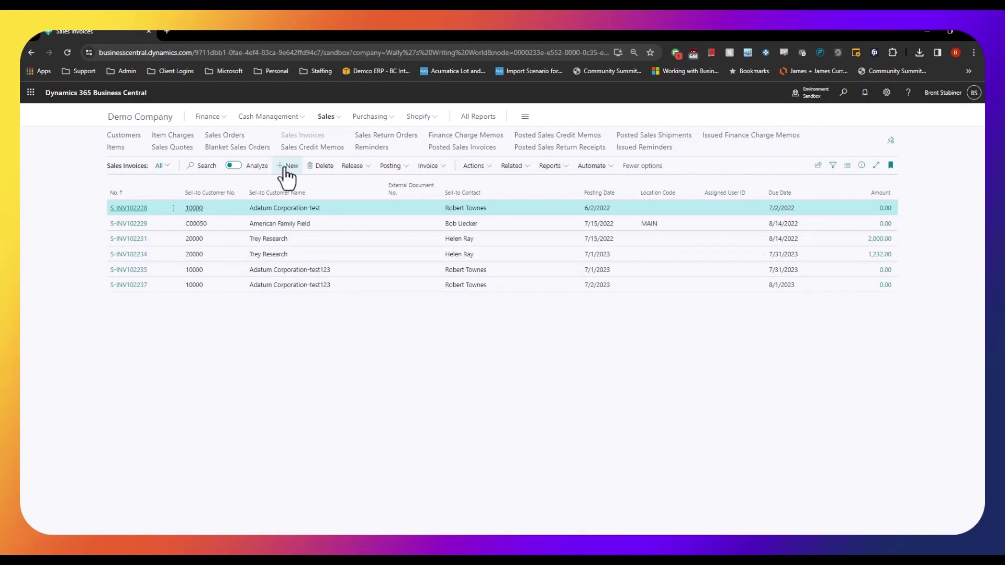
pyautogui.click(287, 167)
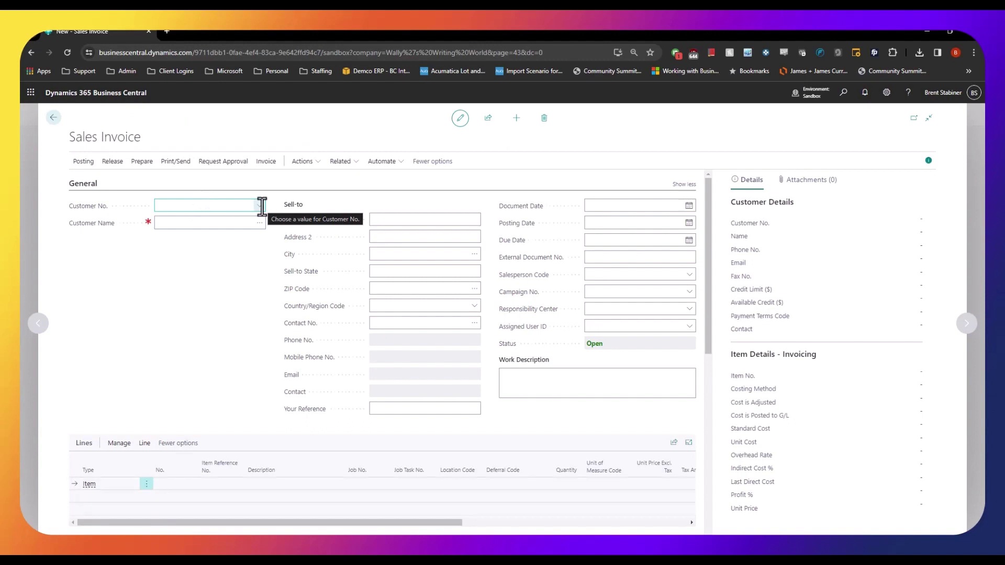
pyautogui.click(262, 206)
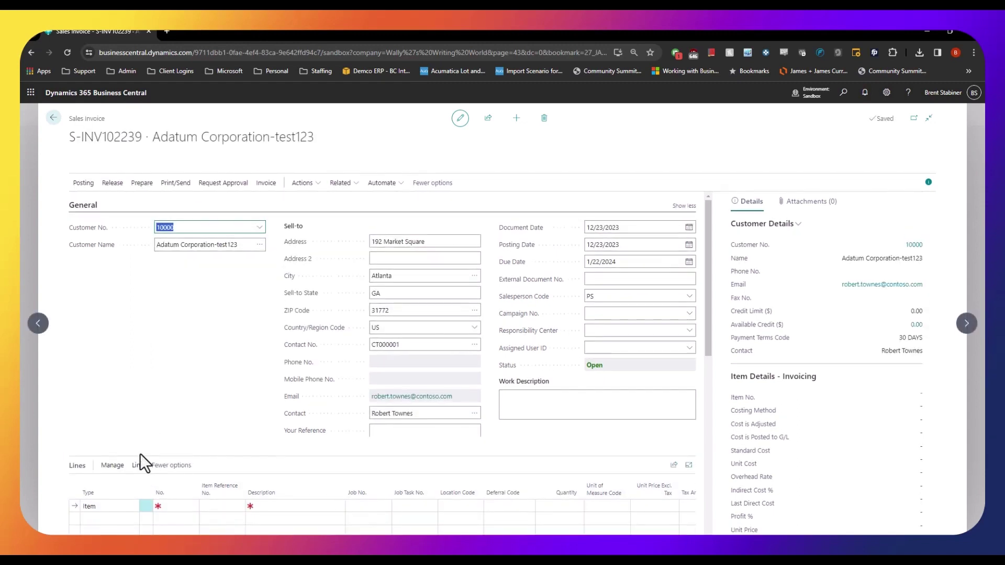
# Step: Add the last two item 1028 shipment lines to the sales invoice using Get Shipment Lines
pyautogui.click(137, 465)
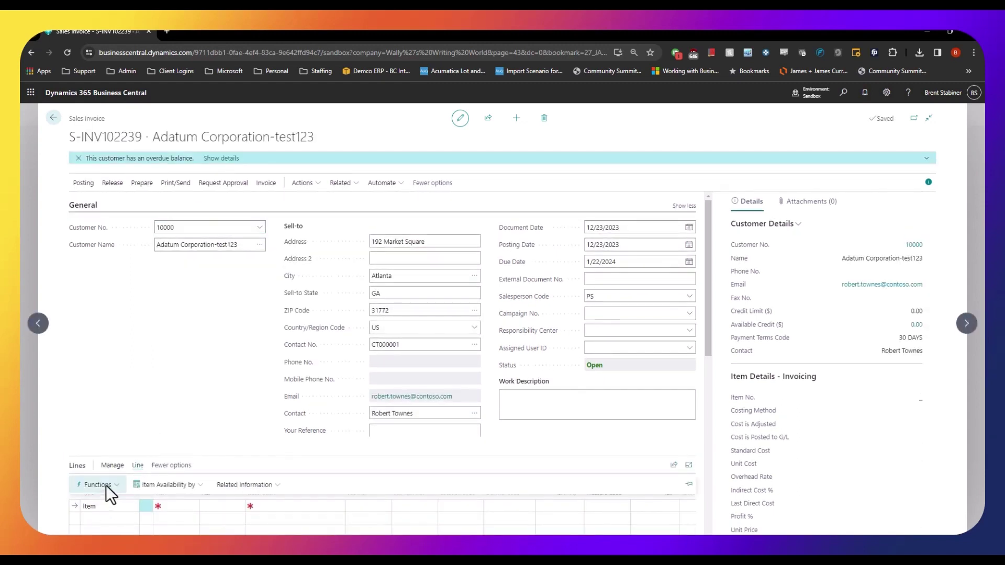
pyautogui.click(102, 484)
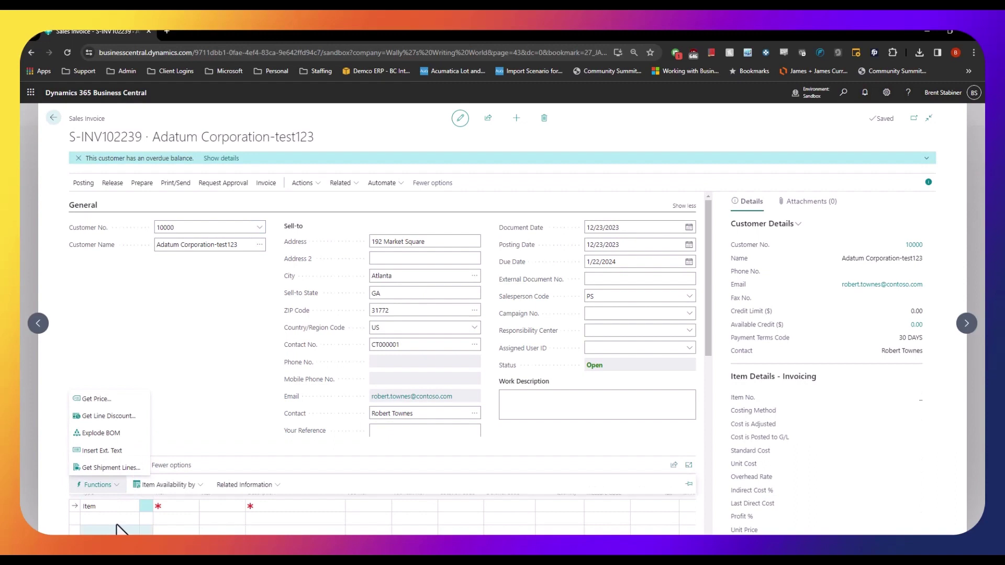
pyautogui.click(110, 468)
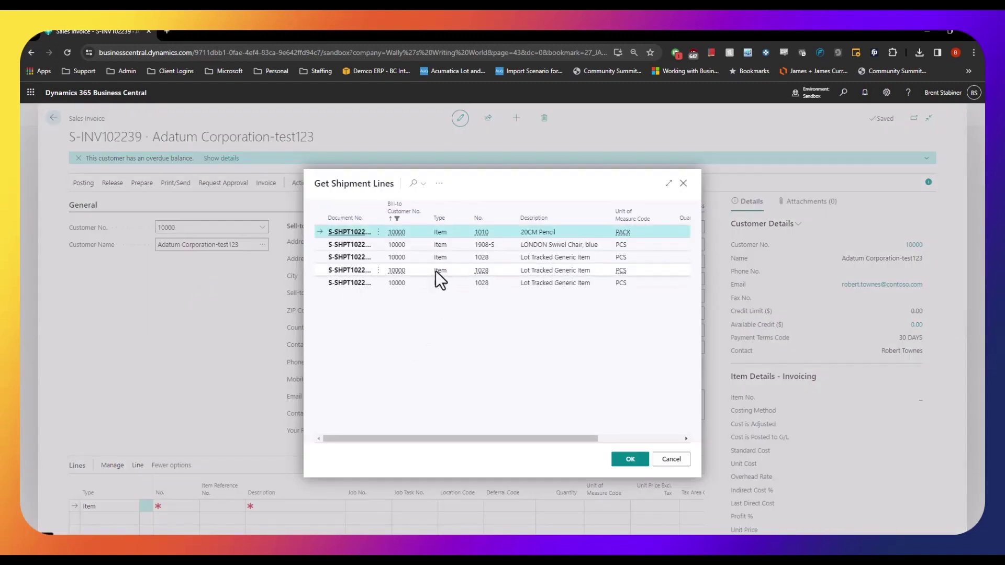
pyautogui.click(526, 284)
pyautogui.keyDown('shift'); pyautogui.click(539, 272); pyautogui.keyUp('shift')
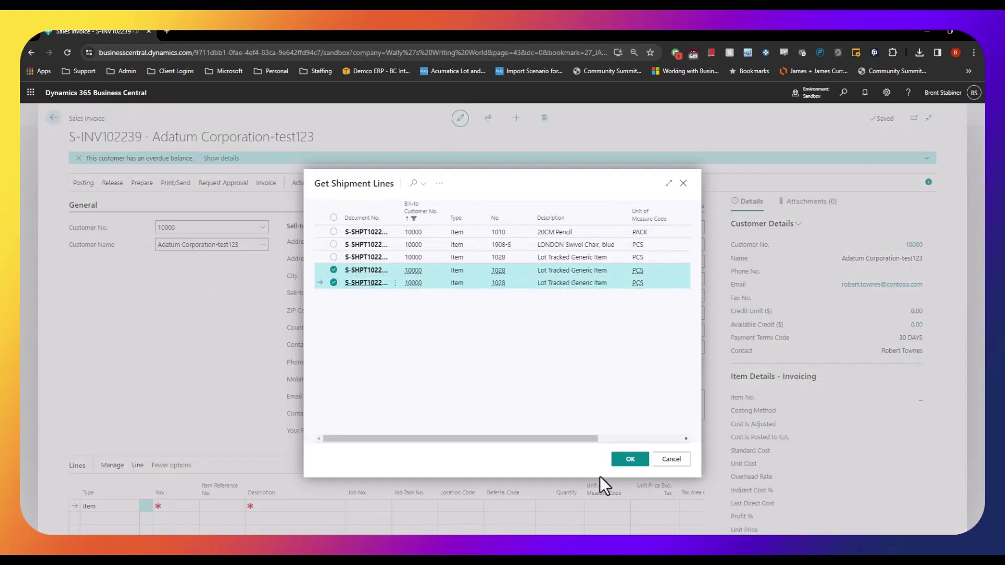
pyautogui.click(630, 467)
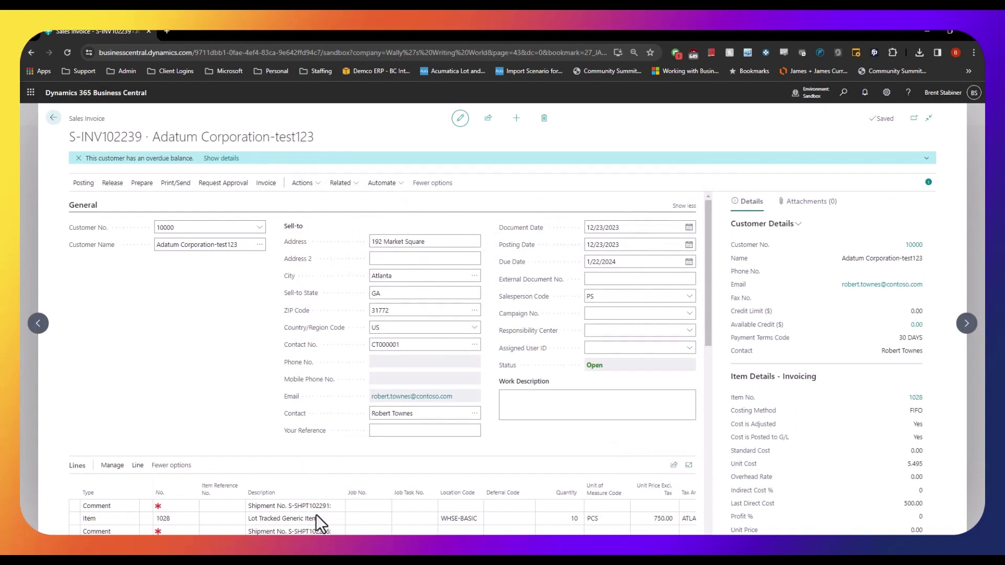
# Step: Review the WHSE-BASIC and WHSE-ADV shipment lines on the sales invoice and post the invoice
pyautogui.scroll(-2, 300, 368)
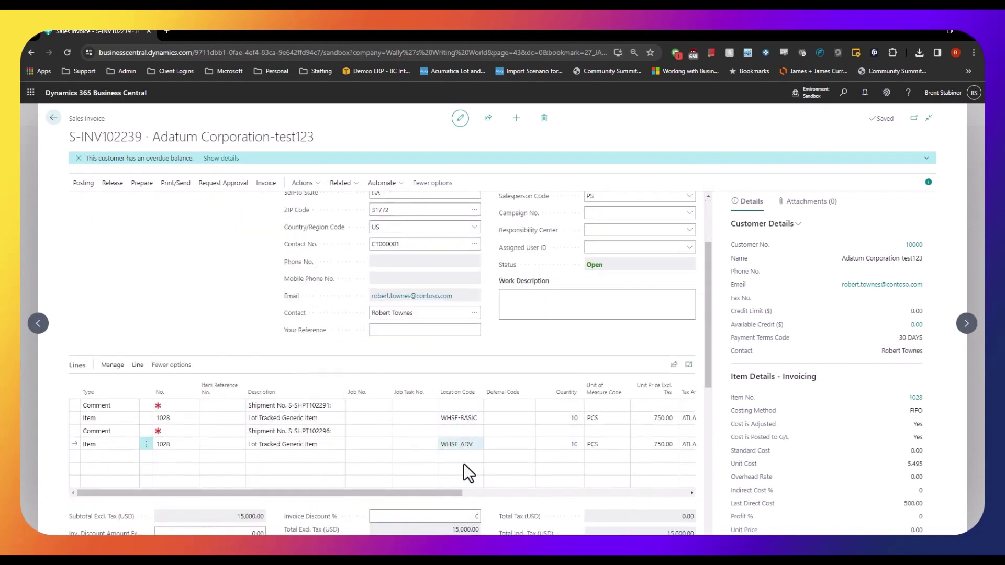
pyautogui.moveTo(448, 492); pyautogui.dragTo(532, 492)
pyautogui.click(180, 186)
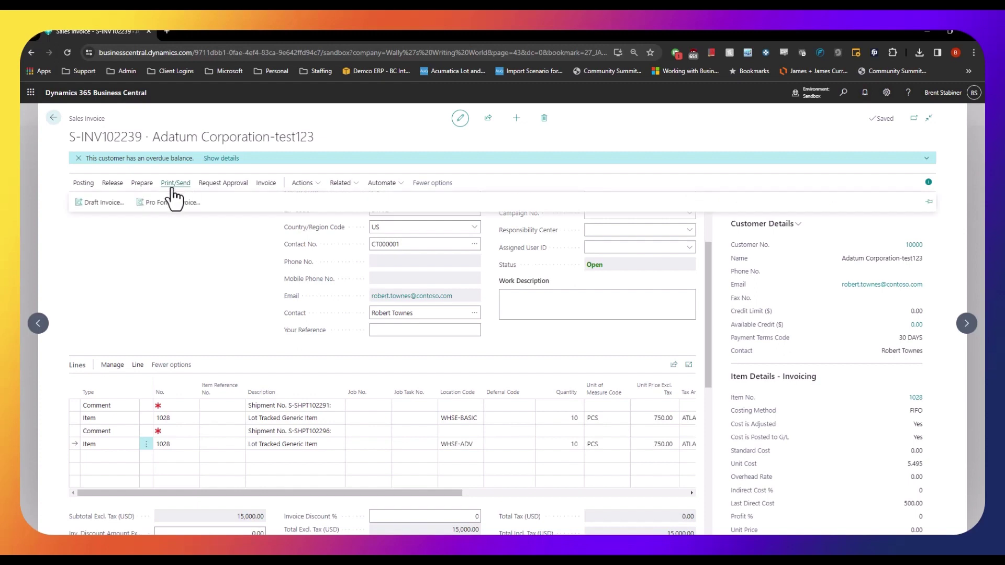
pyautogui.click(83, 183)
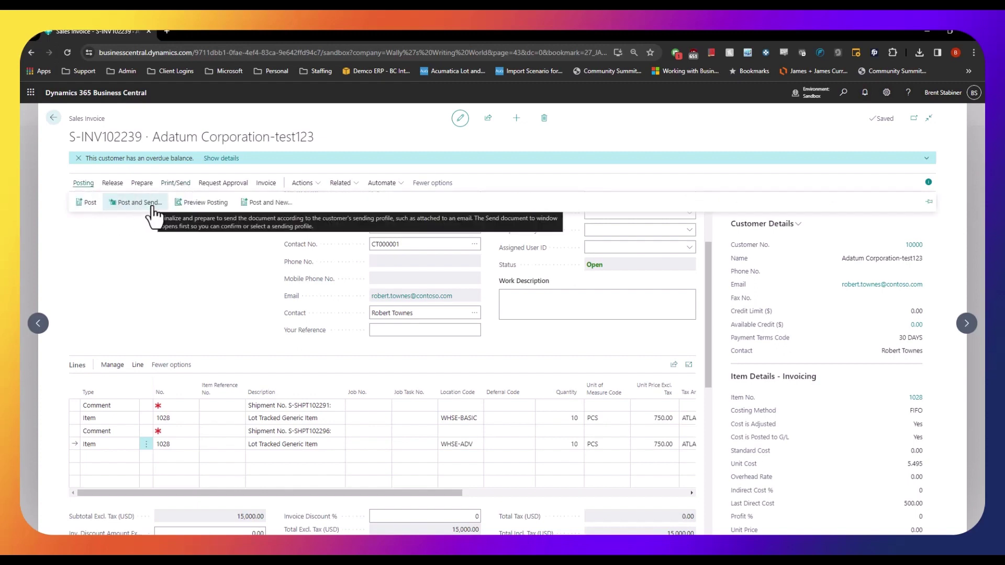
pyautogui.click(79, 204)
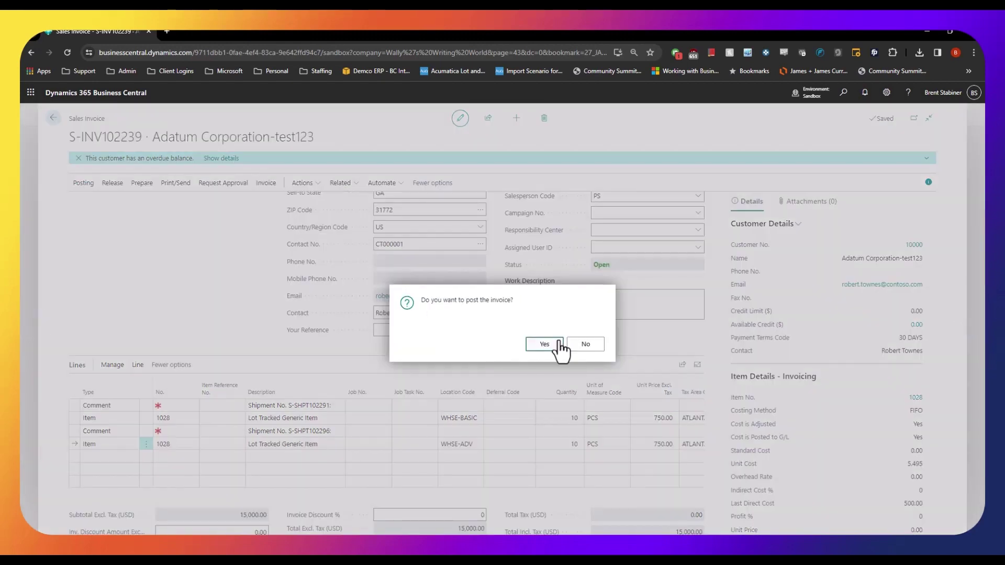
pyautogui.click(549, 344)
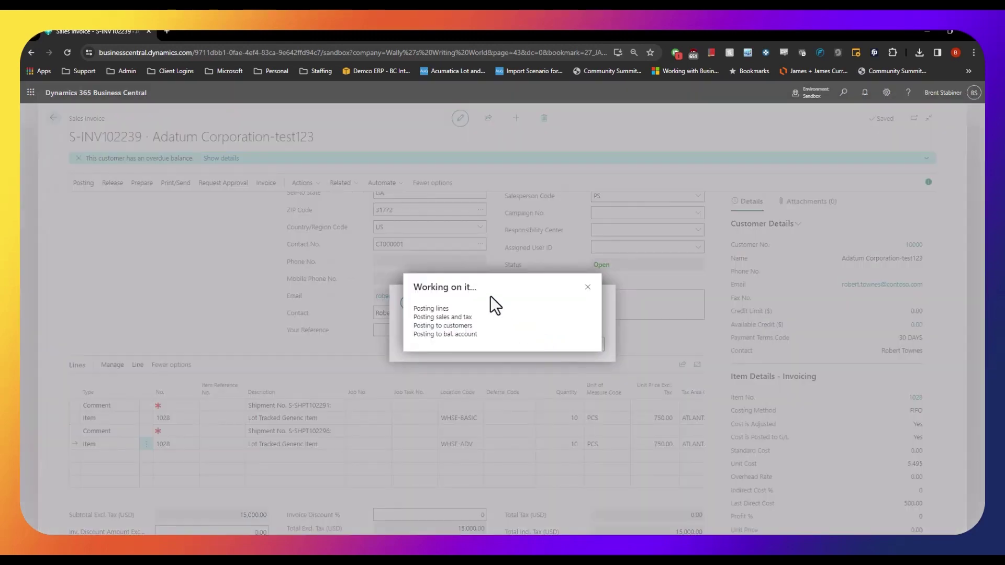